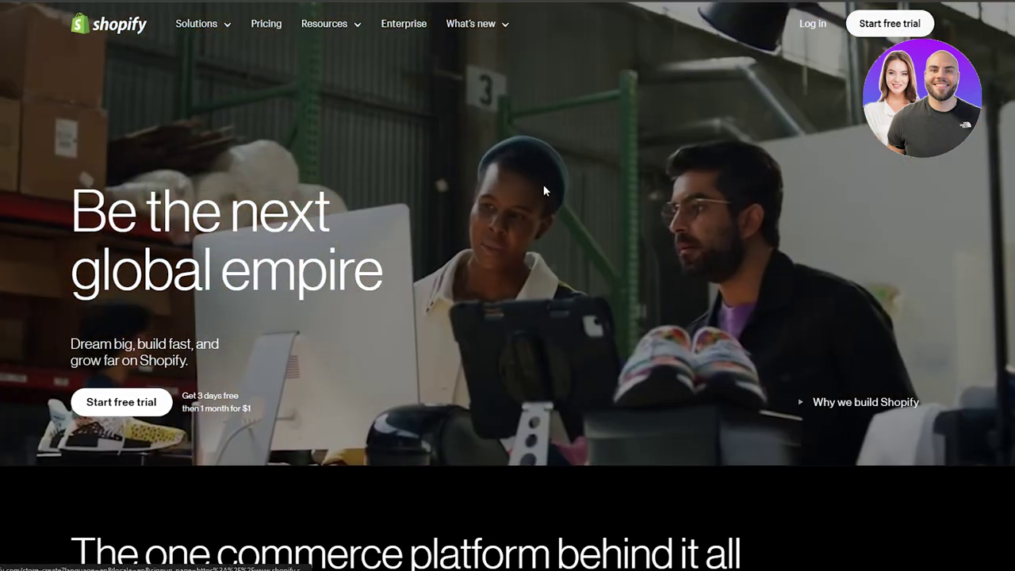
Begin the Shopify free-trial signup from the homepage
left_click(882, 24)
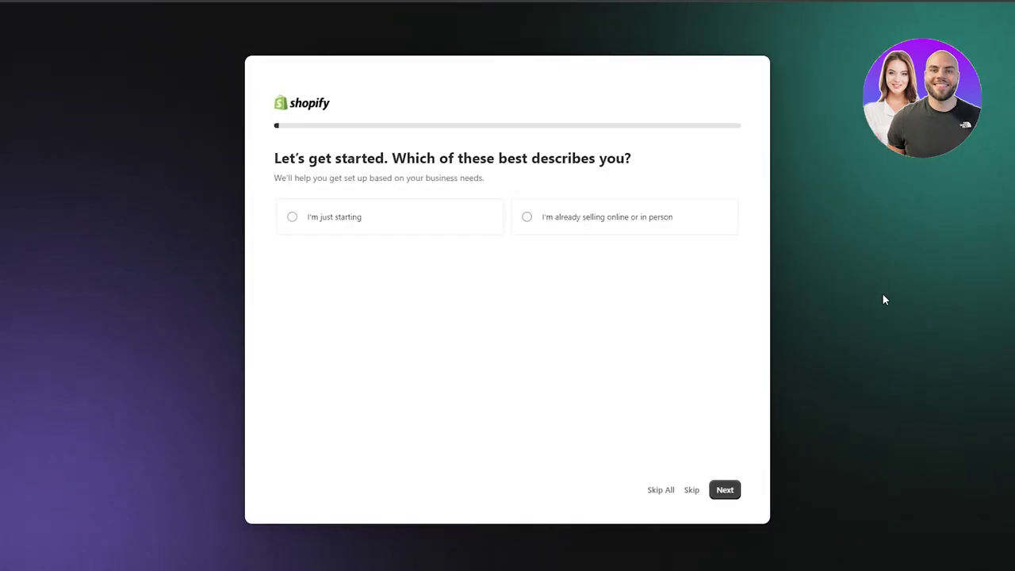
Get past the first signup question and choose to sign up with email
left_click(666, 489)
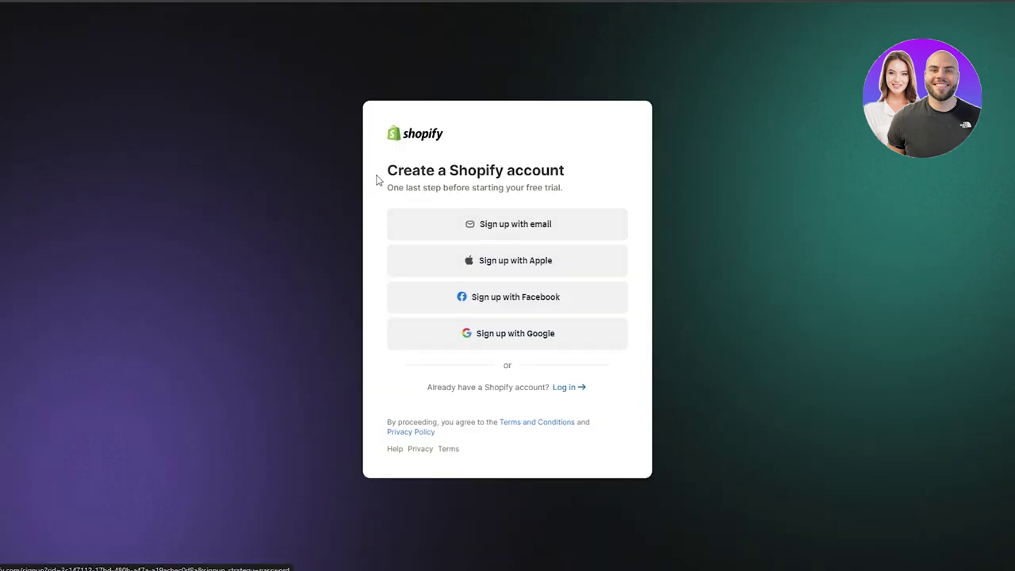
left_click_drag(387, 170, 559, 169)
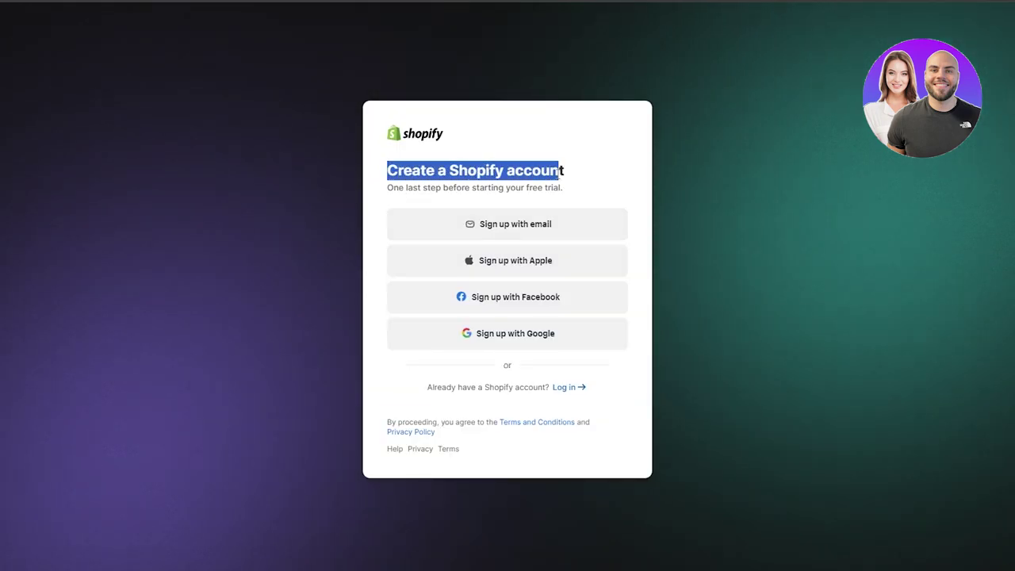
left_click(580, 222)
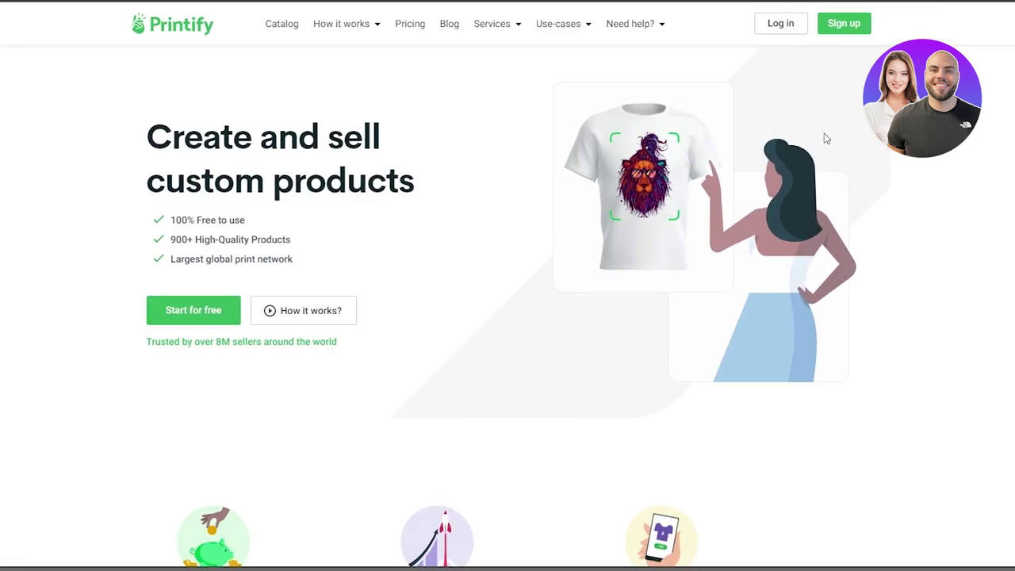
Start a Printify account signup with an email and password
left_click(842, 29)
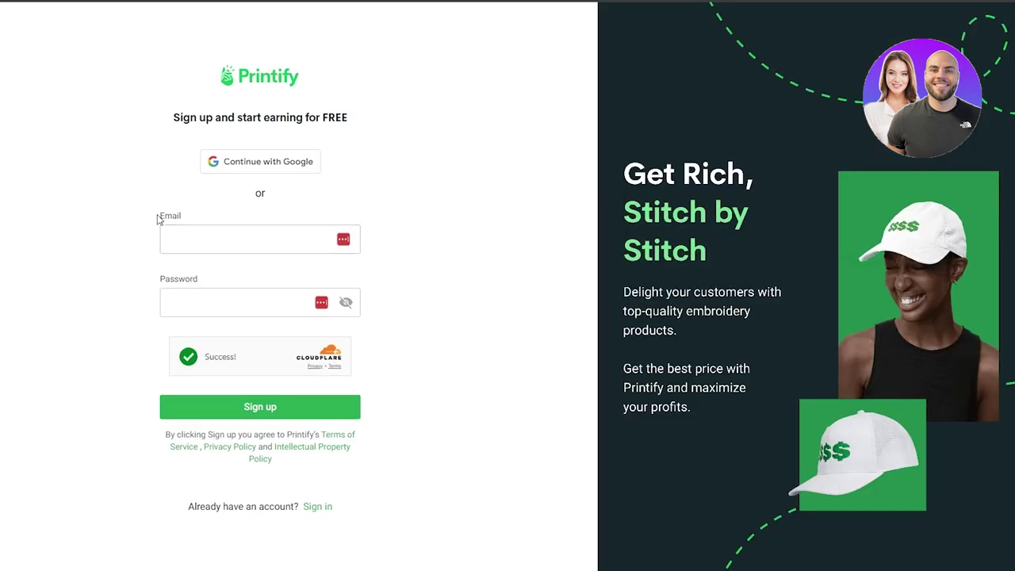
left_click_drag(159, 219, 184, 218)
left_click_drag(165, 279, 233, 281)
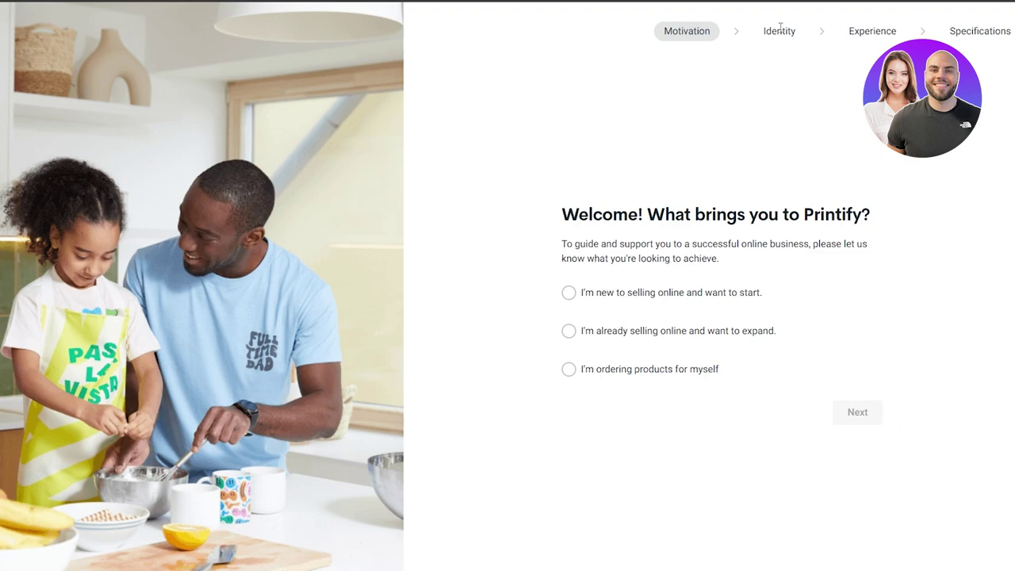
left_click_drag(684, 30, 837, 24)
Answer onboarding as new to selling online and a Content creator, then skip as just exploring
left_click(616, 297)
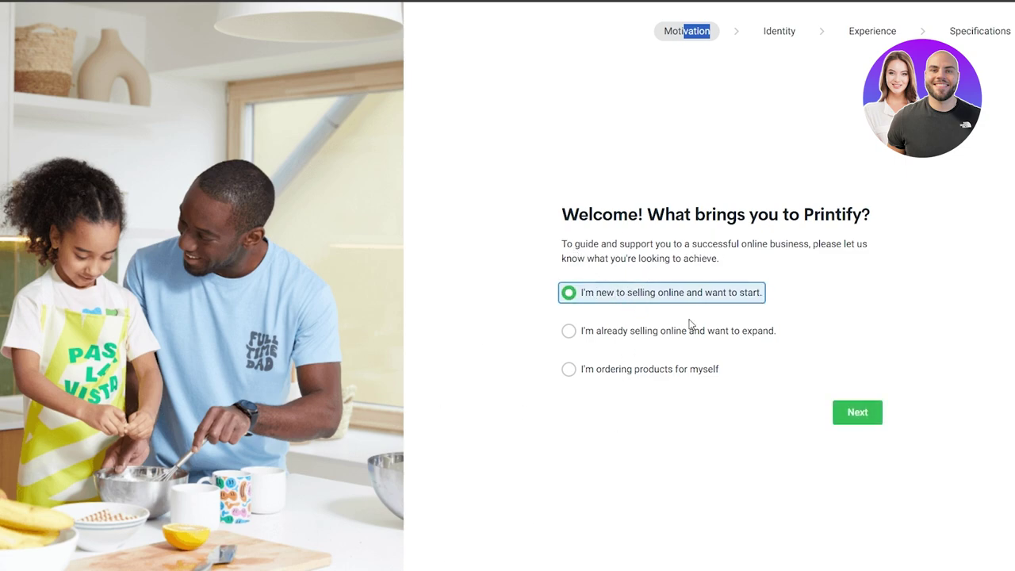
left_click(861, 418)
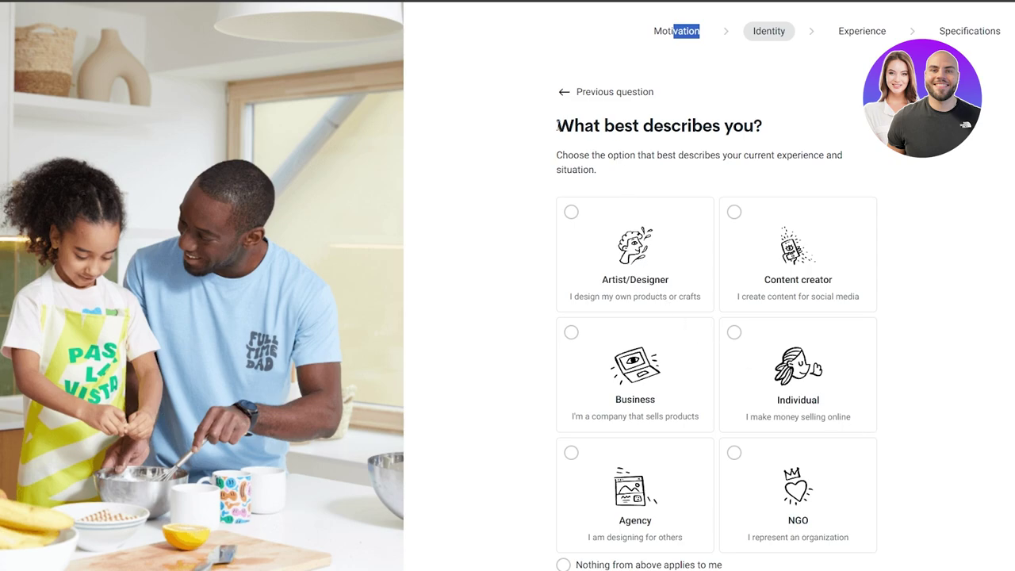
left_click_drag(557, 125, 753, 126)
left_click(594, 275)
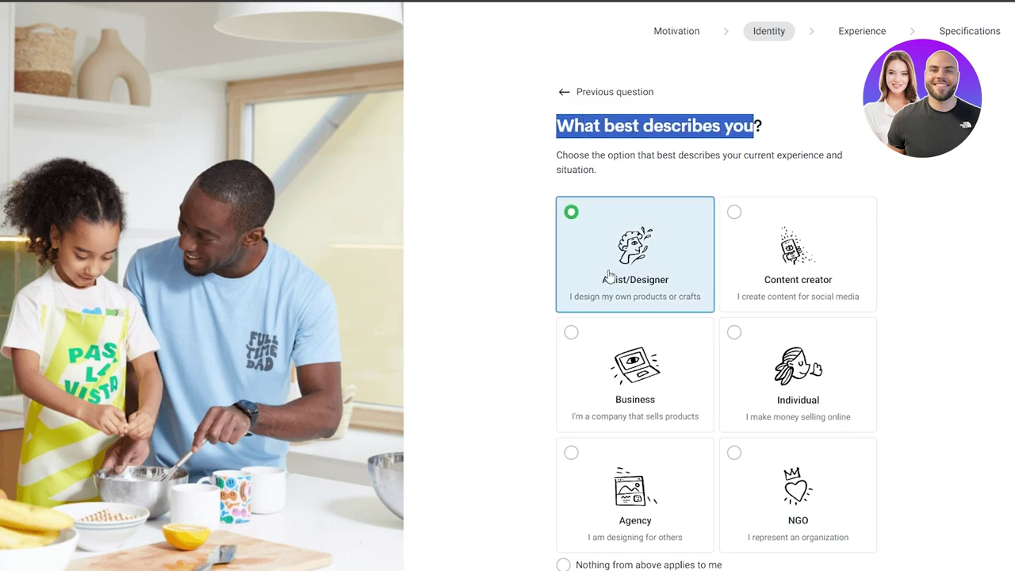
left_click(832, 278)
scroll(717, 406, "down", 1)
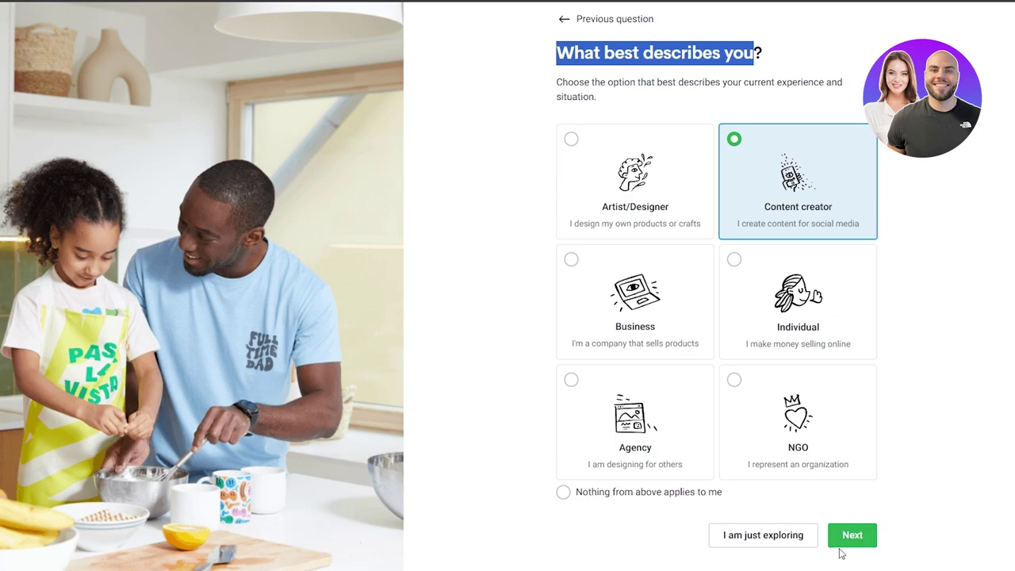
left_click(746, 545)
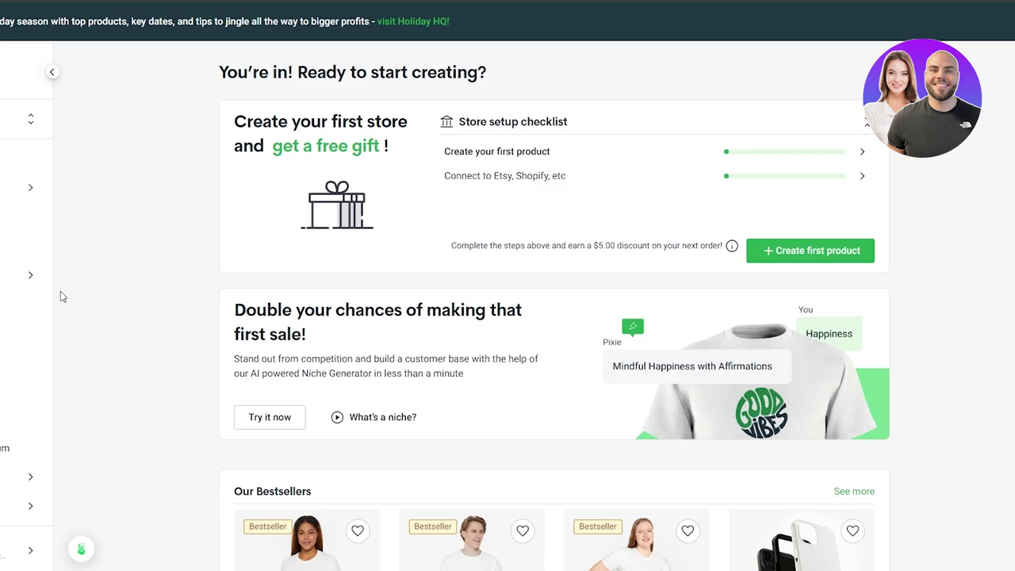
scroll(59, 296, "down", 6)
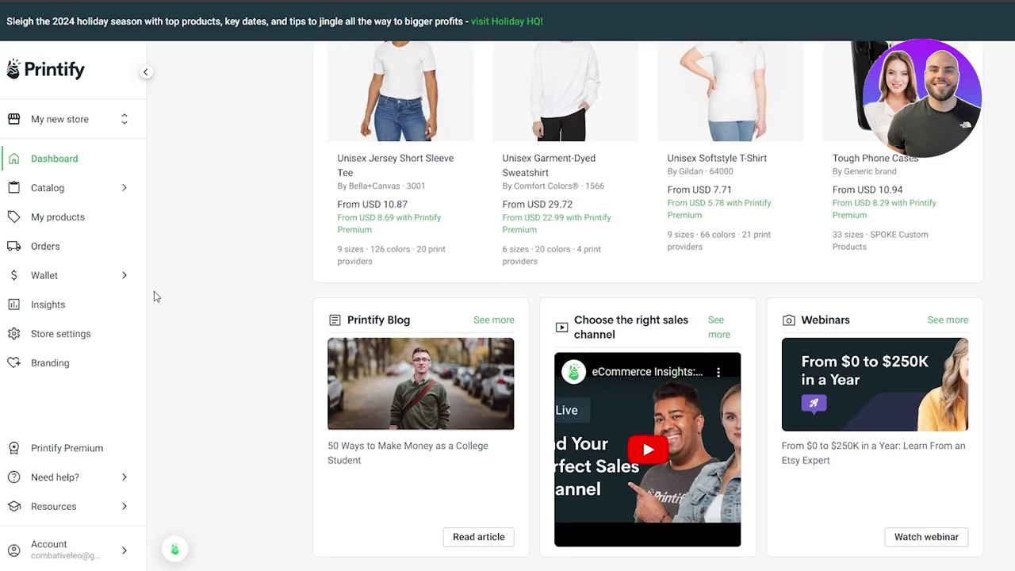
scroll(154, 294, "up", 6)
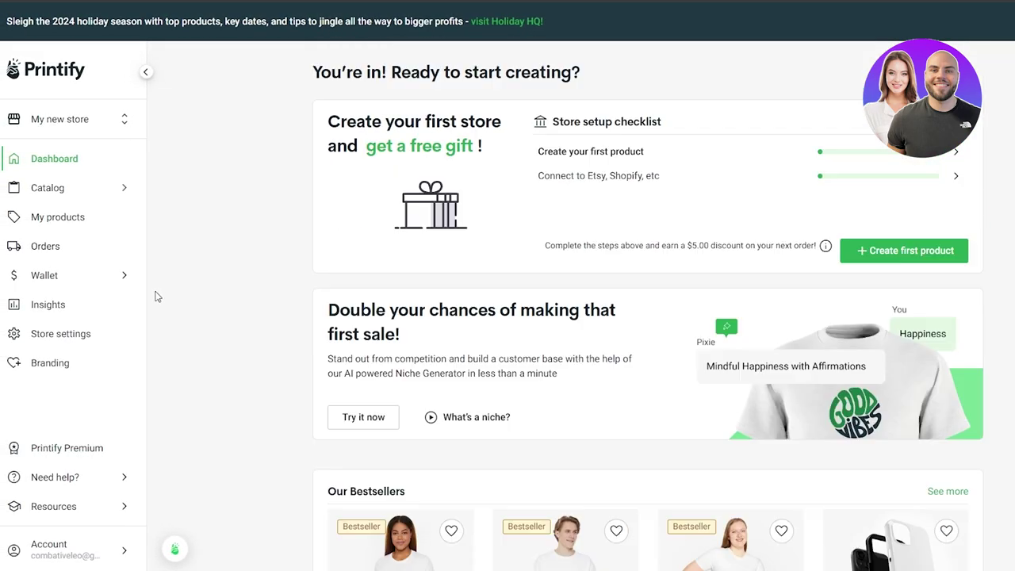
left_click(92, 123)
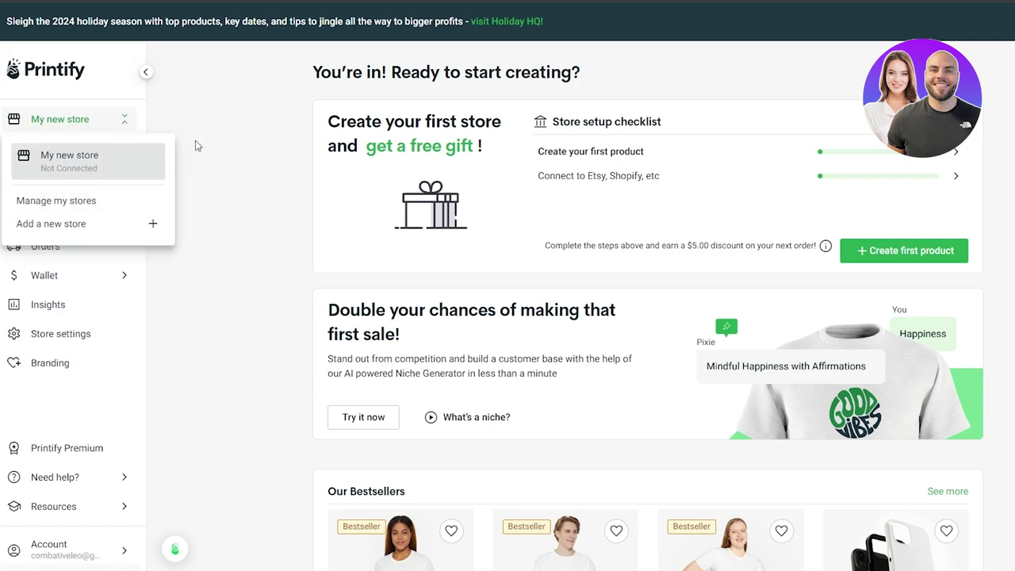
left_click(110, 164)
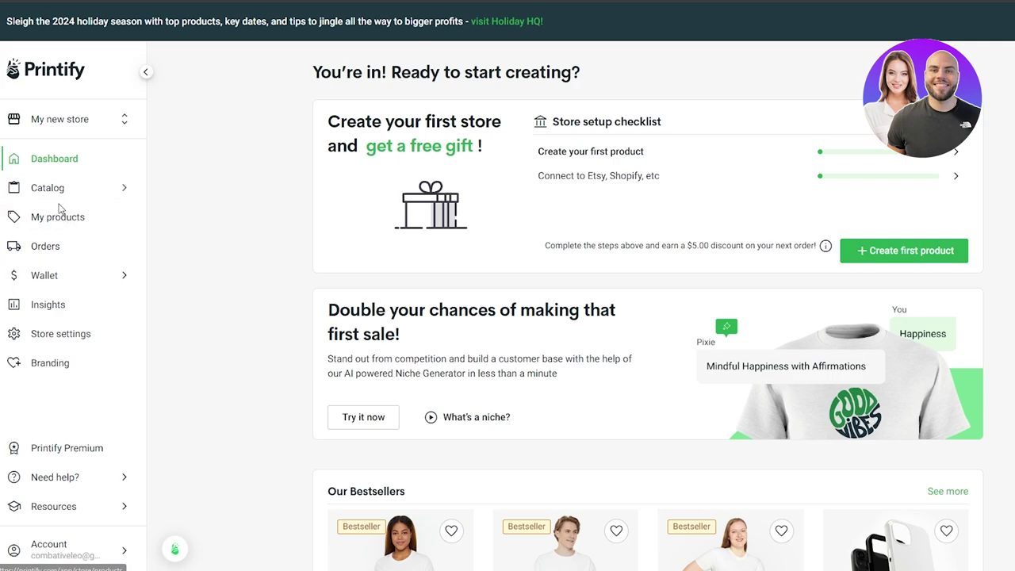
left_click(124, 191)
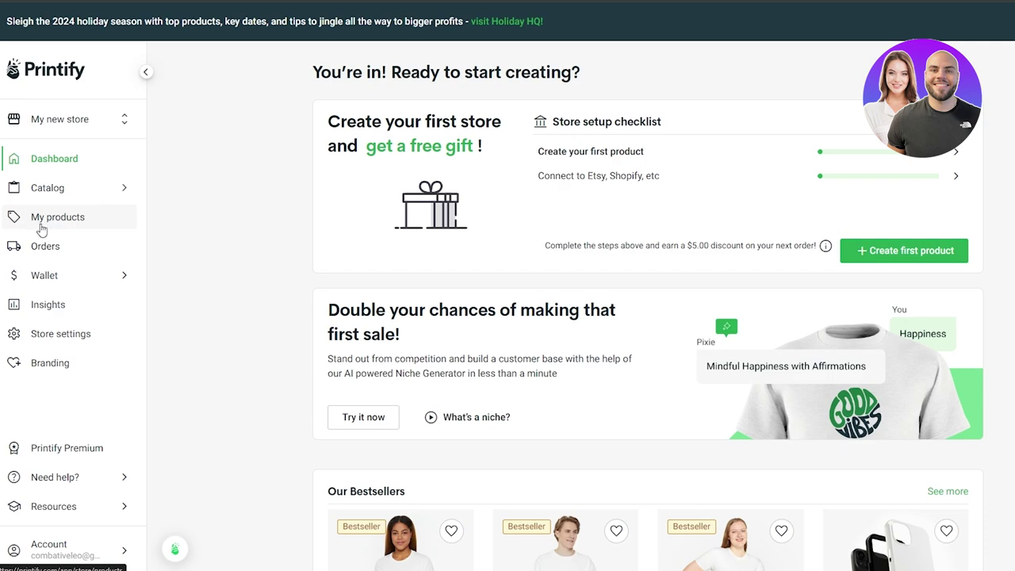
Check the empty My products list, then browse products for a first item
left_click(42, 226)
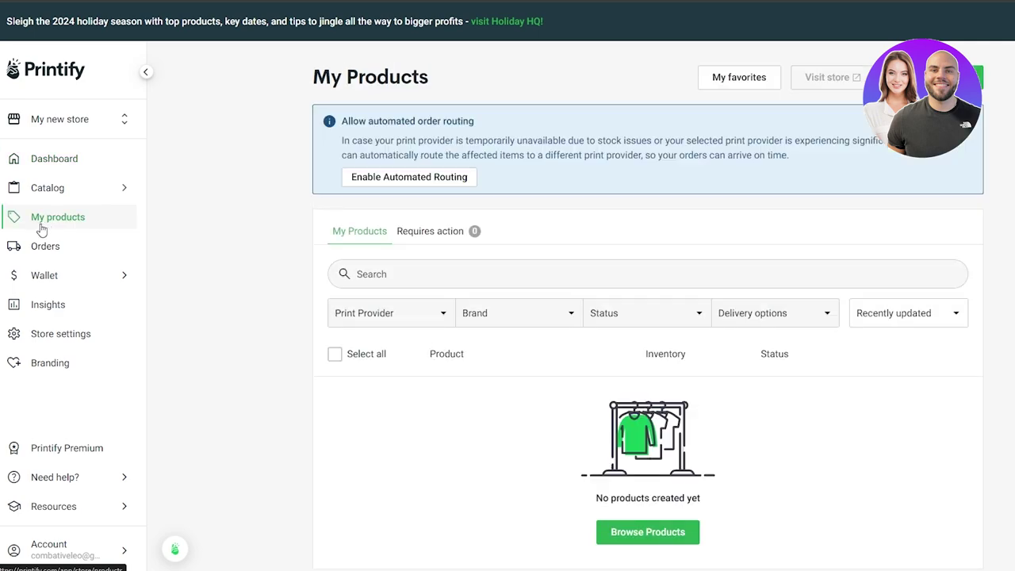
scroll(576, 510, "down", 1)
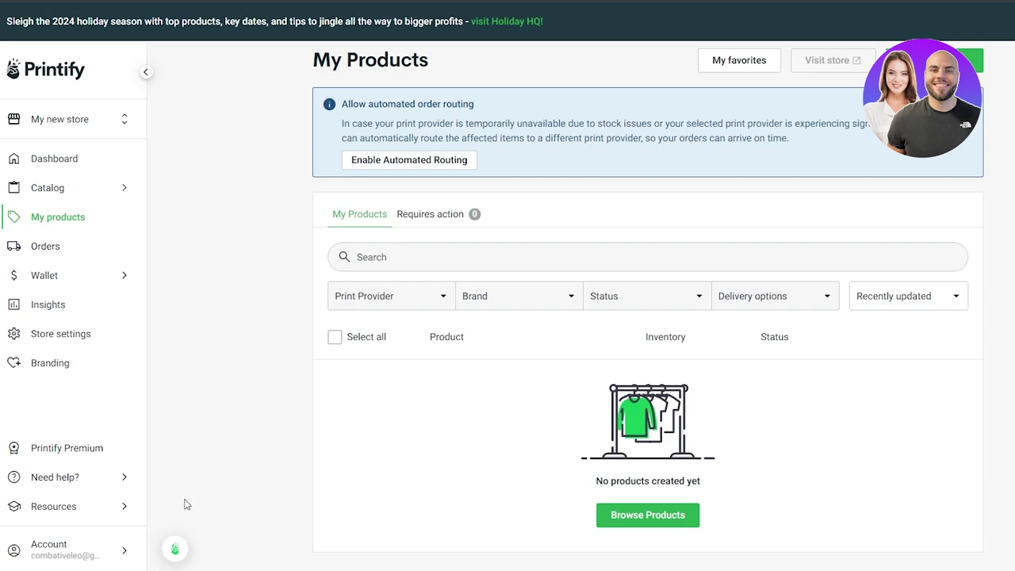
left_click(642, 520)
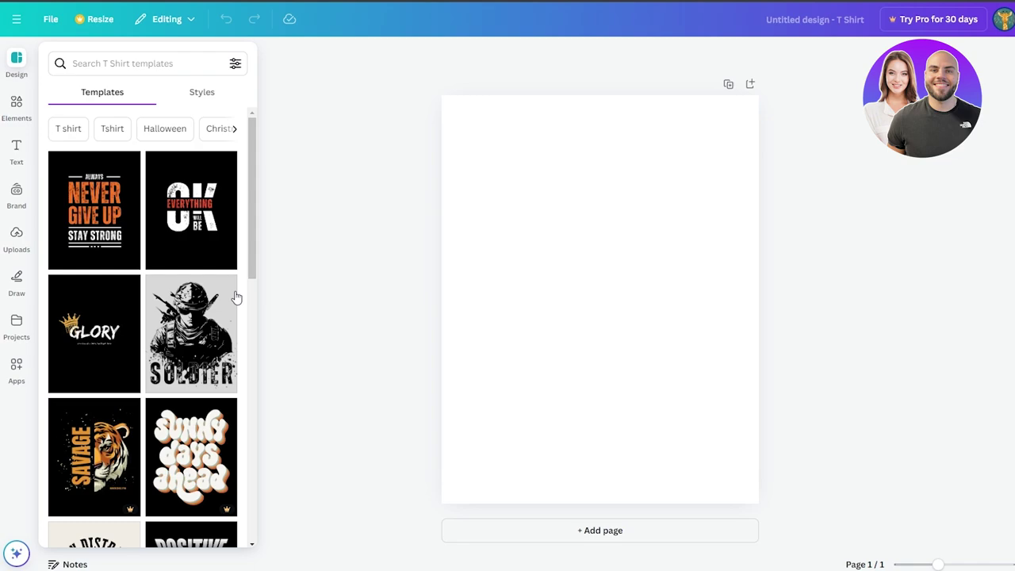
Scroll the Canva T-shirt templates and try using the Everything Is Fine skull template
scroll(235, 297, "down", 7)
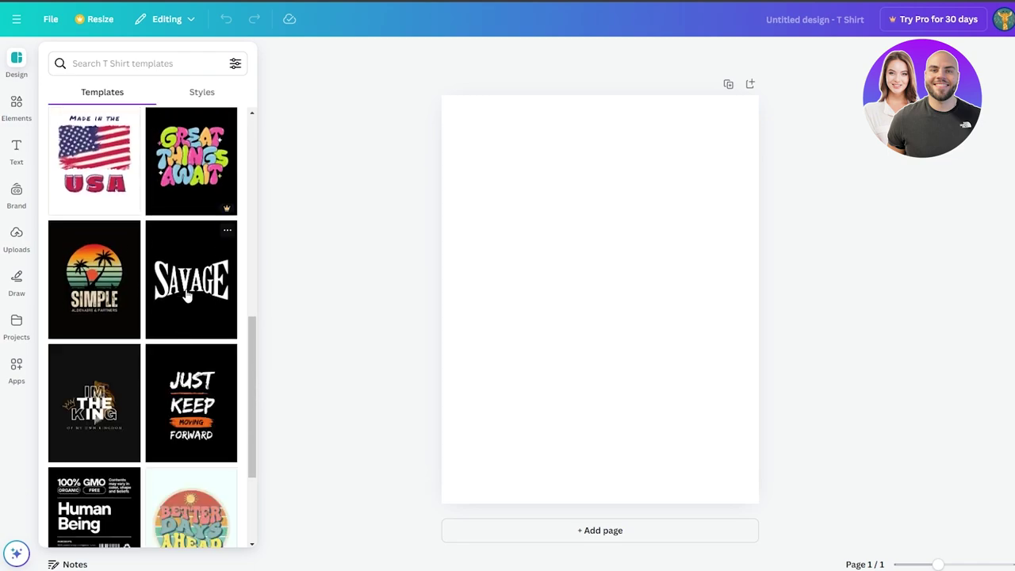
scroll(187, 295, "down", 2)
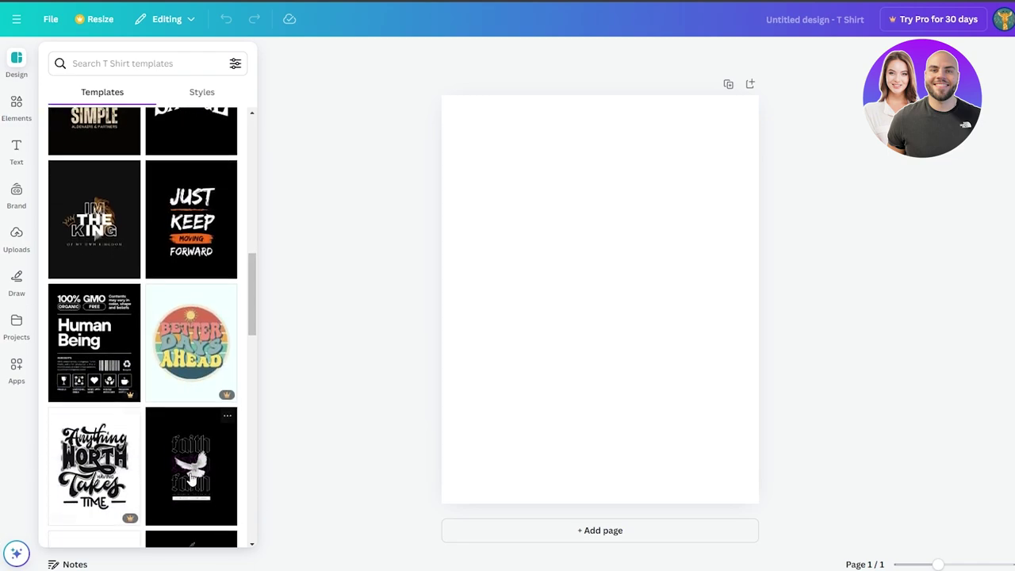
scroll(224, 482, "down", 4)
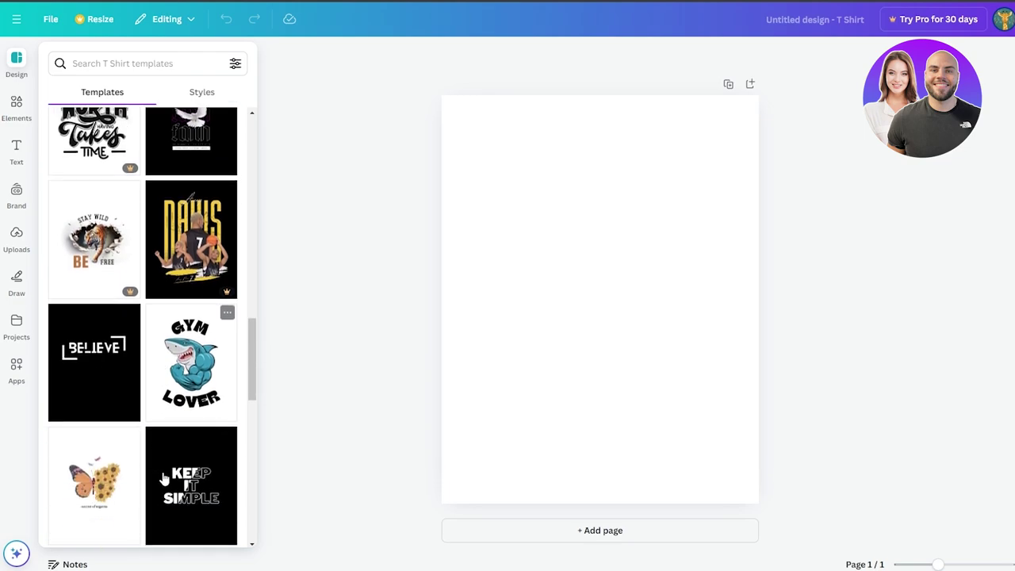
scroll(163, 477, "down", 2)
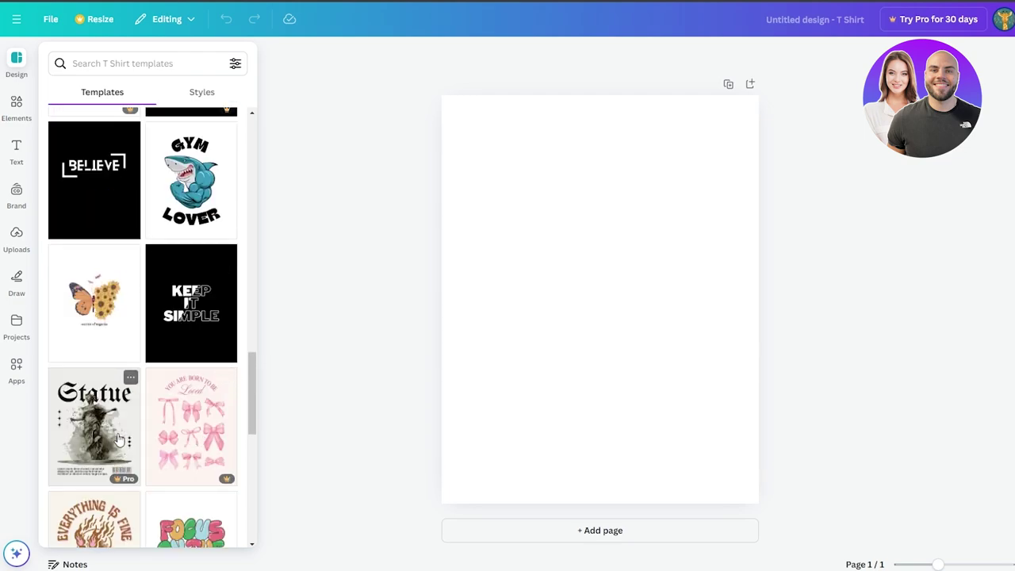
scroll(116, 389, "down", 2)
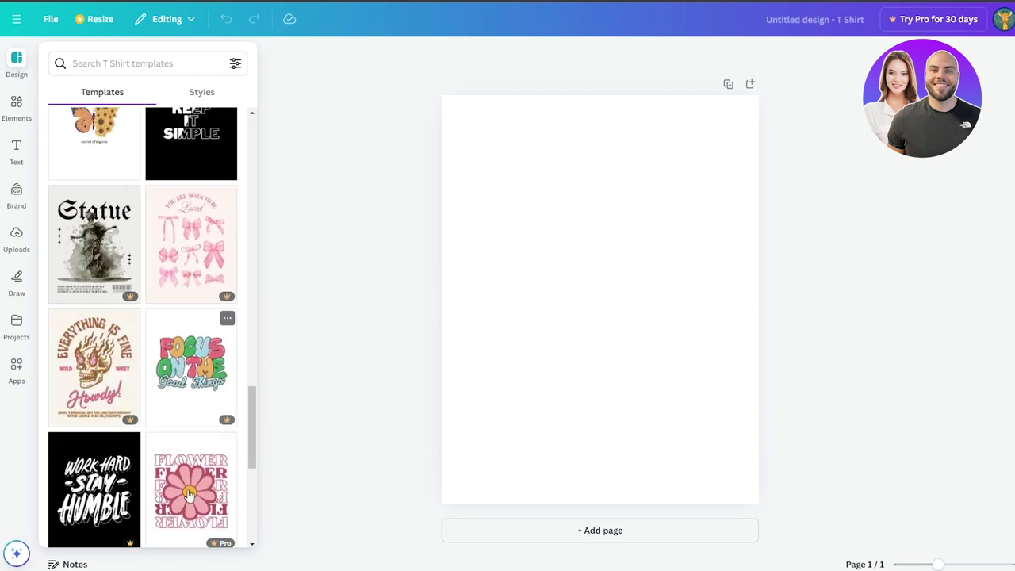
left_click(80, 358)
left_click(93, 301)
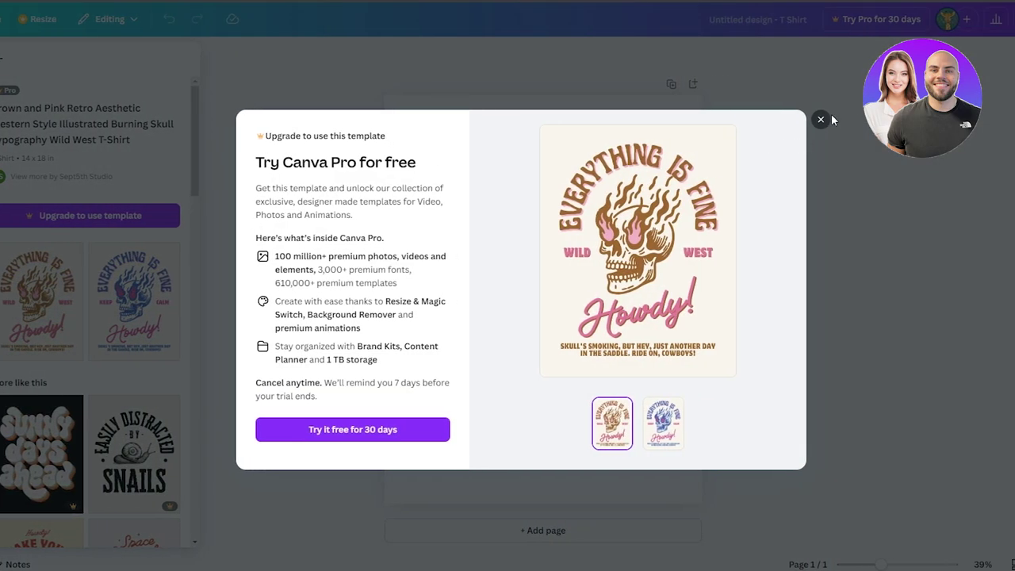
Dismiss the Try Canva Pro offer and return to the Canva home page
left_click(825, 118)
left_click(17, 308)
left_click(821, 119)
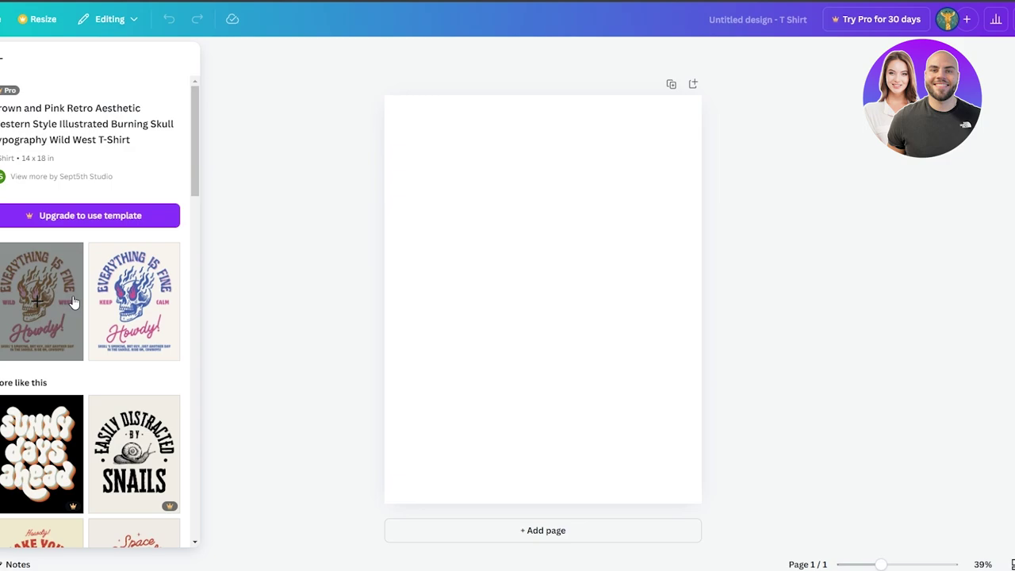
scroll(73, 299, "down", 5)
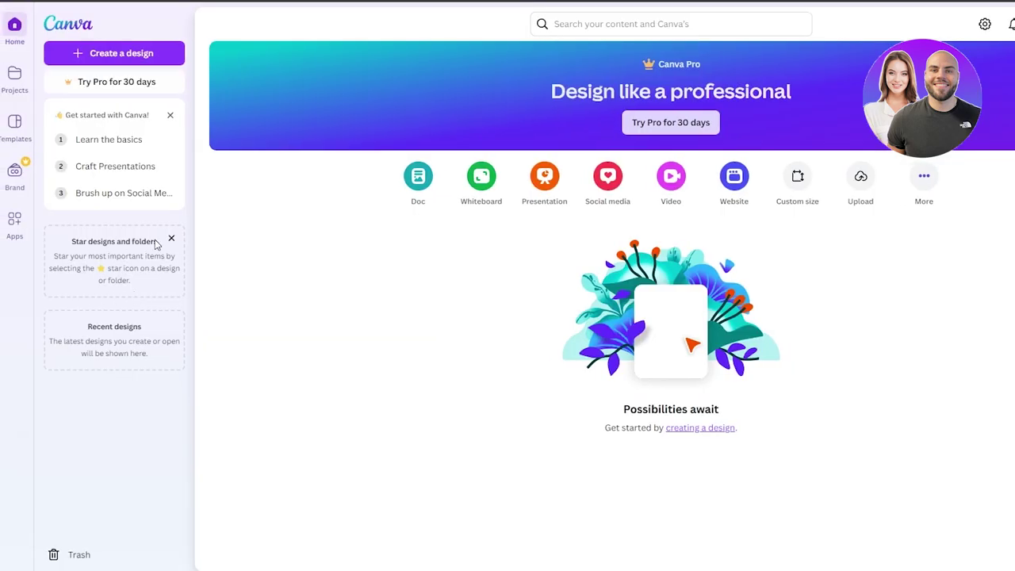
Search Canva for 'tshirt' and browse the T-Shirt templates grid
left_click(682, 22)
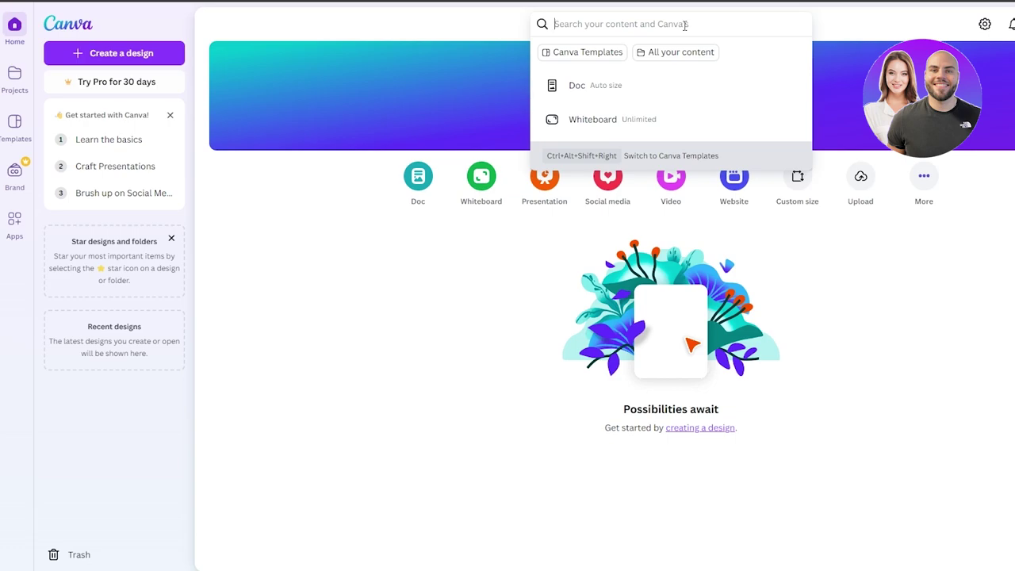
type("tshir")
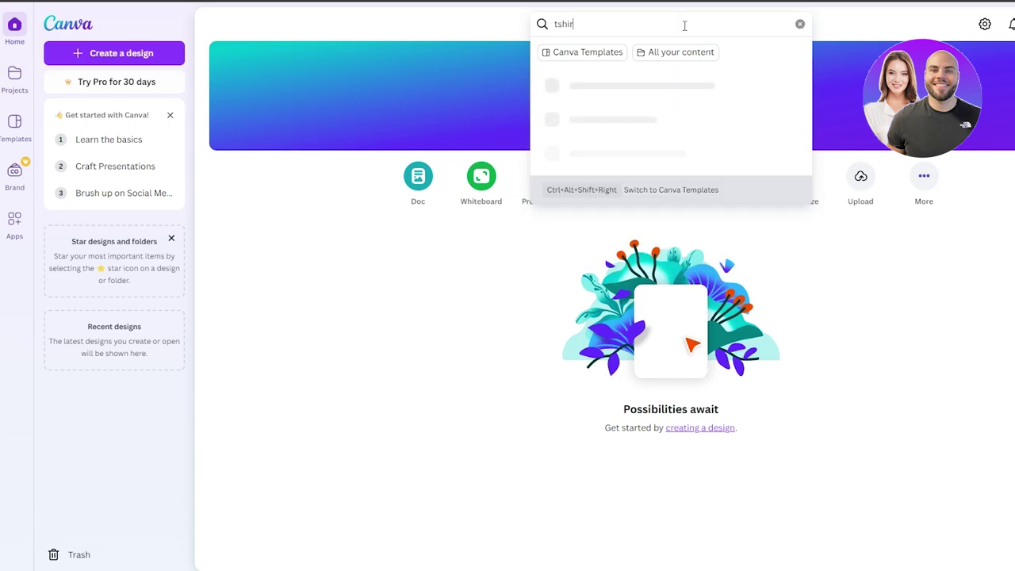
type("t")
left_click(611, 192)
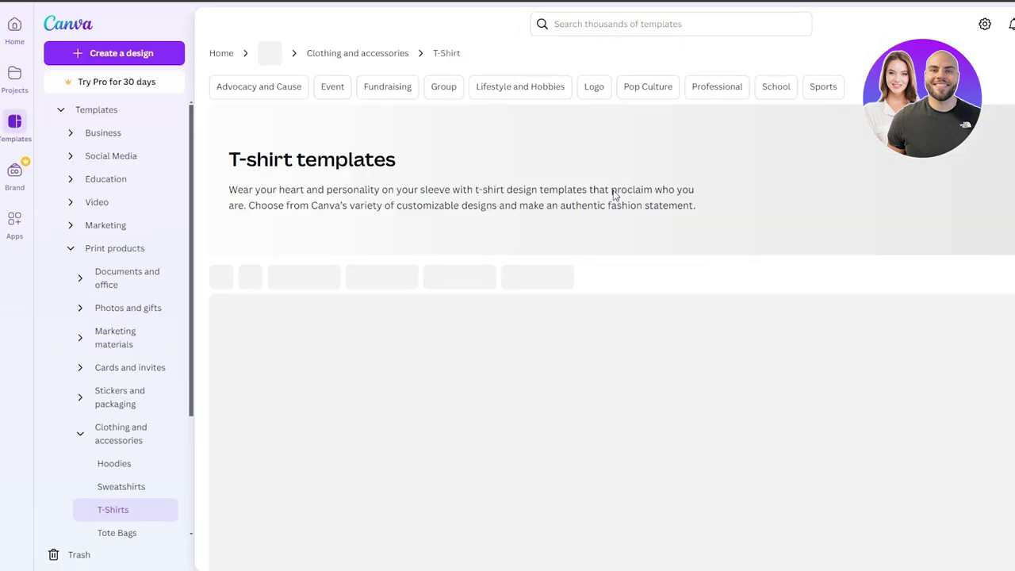
scroll(451, 297, "down", 3)
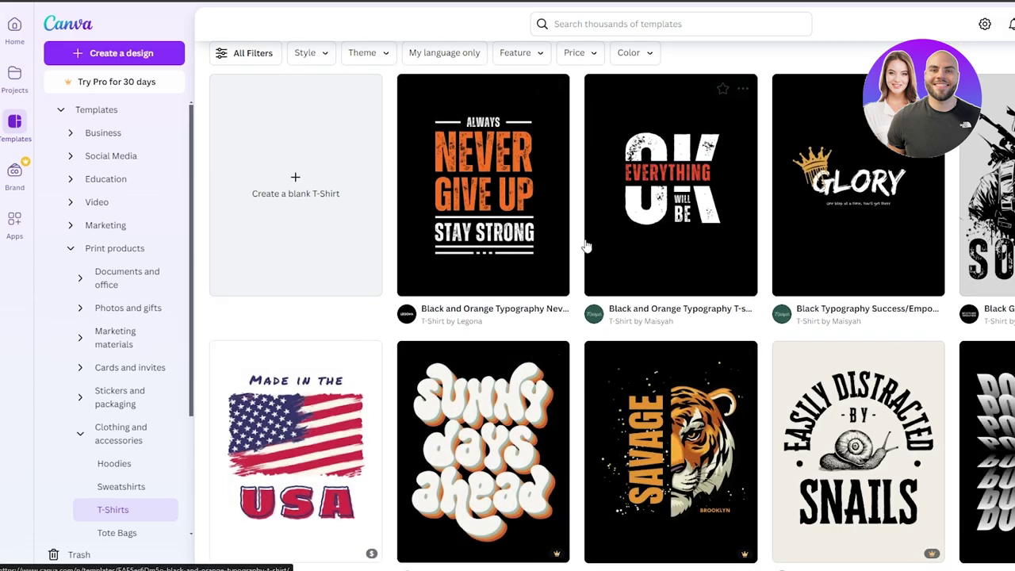
scroll(587, 246, "down", 7)
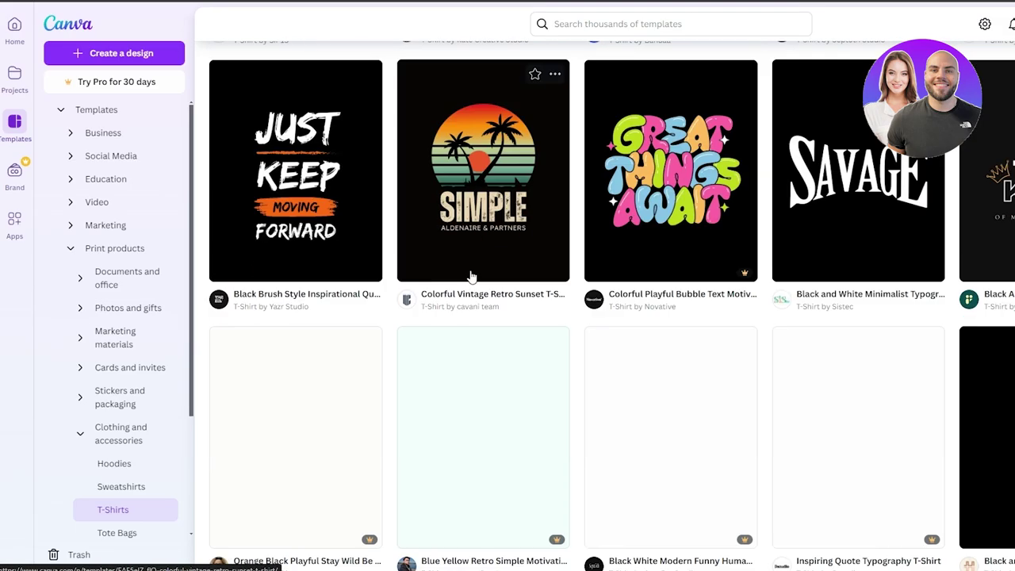
scroll(565, 328, "up", 1)
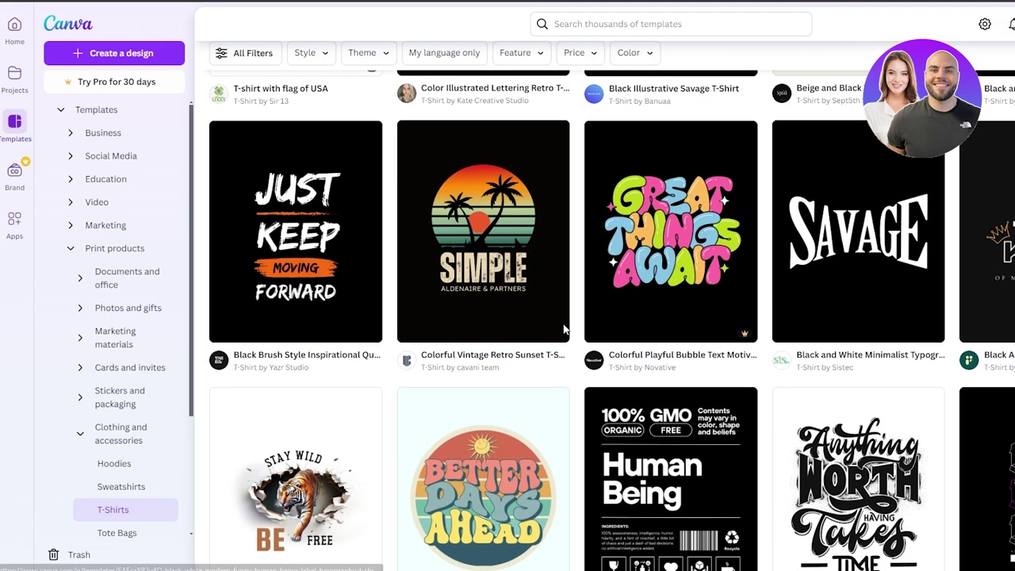
scroll(564, 329, "down", 5)
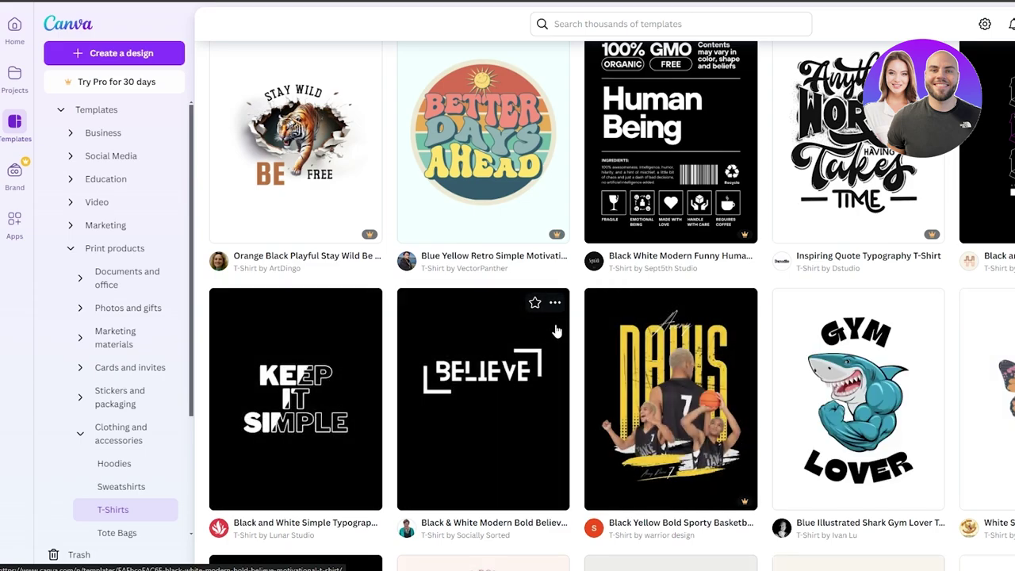
scroll(557, 330, "up", 1)
scroll(557, 329, "down", 1)
scroll(557, 330, "down", 2)
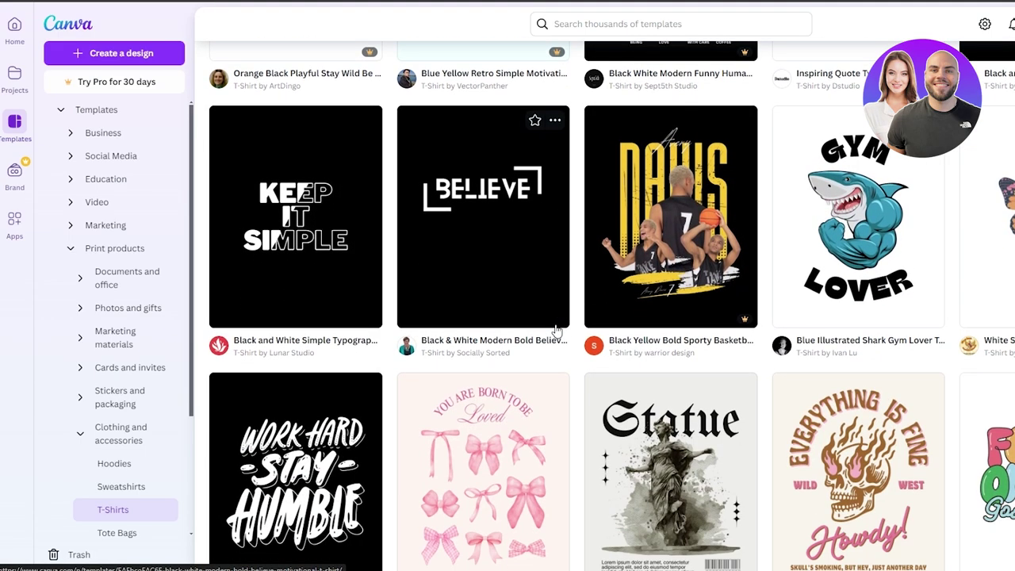
Preview the White Simple Nigeria Nature T Shirt template and customize it
left_click(1009, 212)
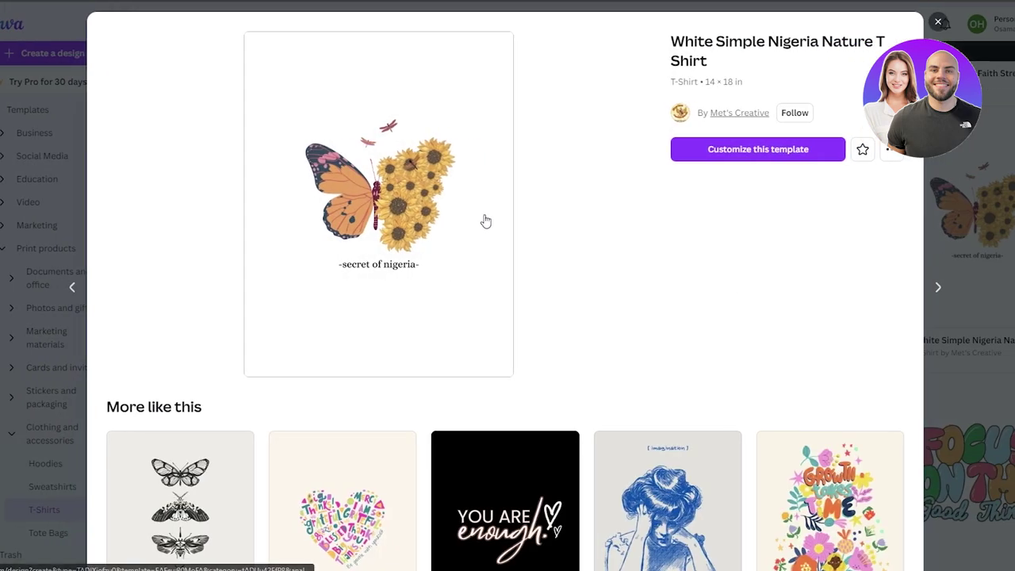
scroll(486, 215, "down", 5)
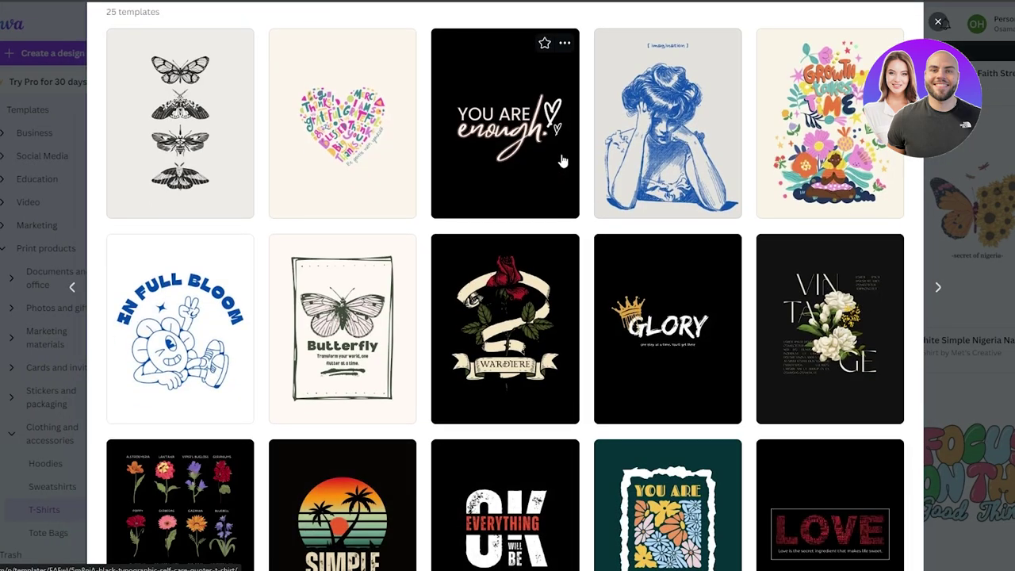
scroll(561, 160, "up", 5)
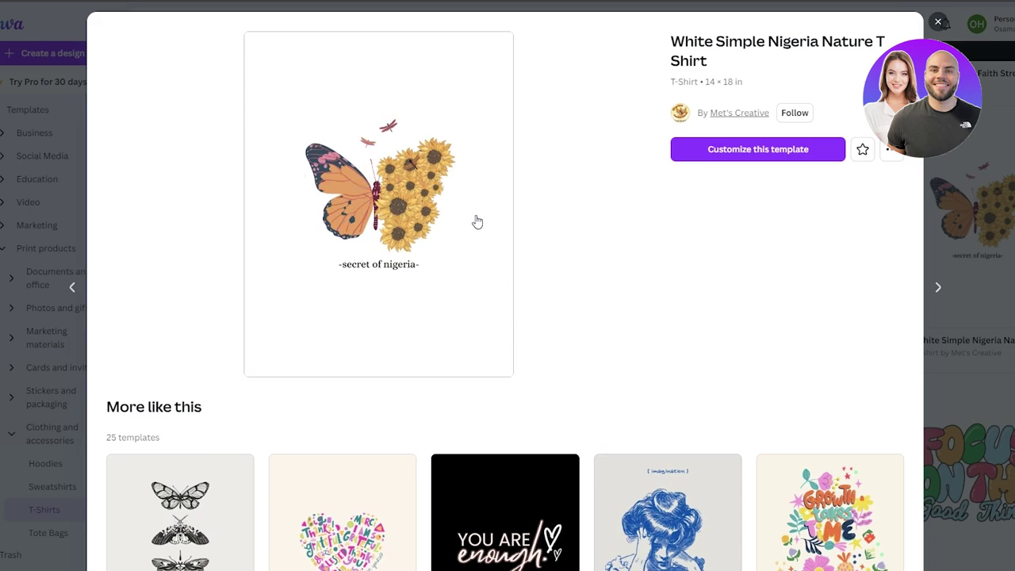
left_click(767, 149)
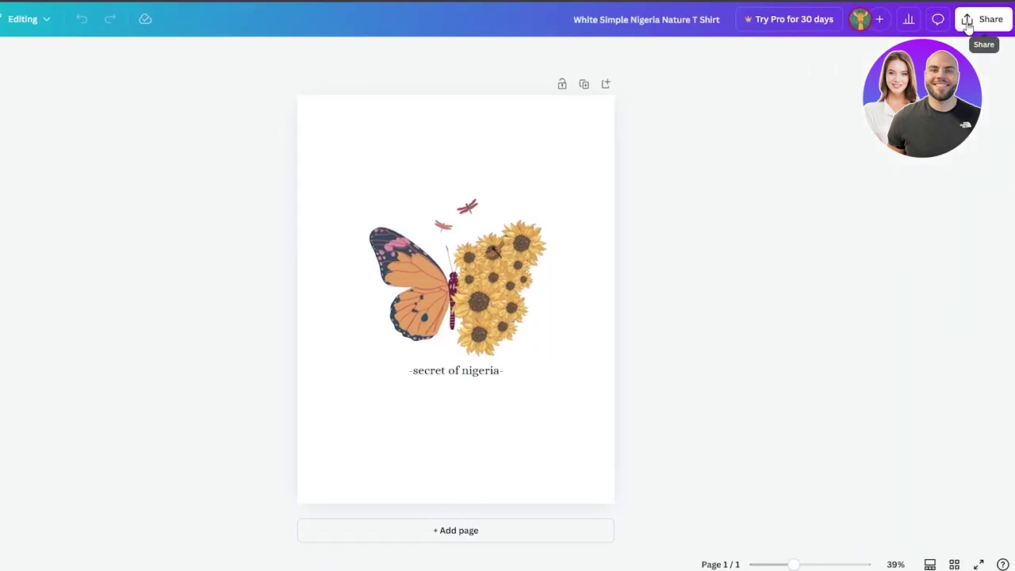
Download the design as a transparent-background PNG, then open a new browser tab
left_click(968, 24)
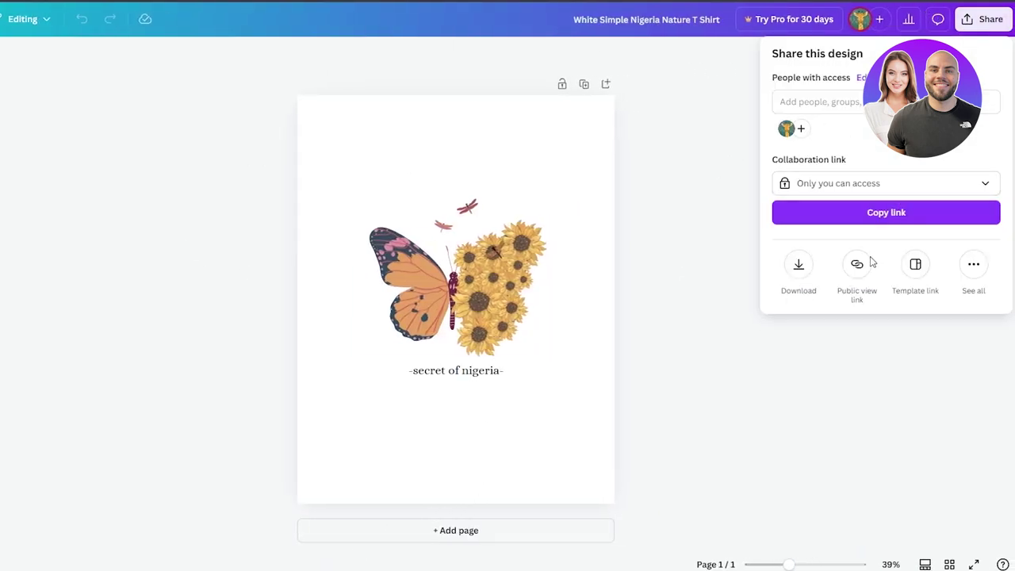
left_click(789, 282)
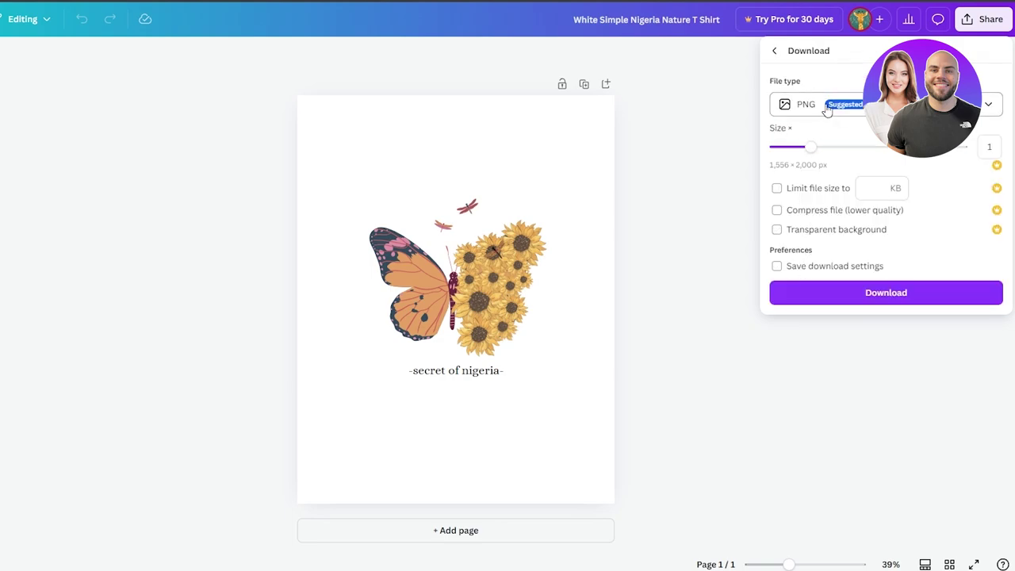
left_click(811, 233)
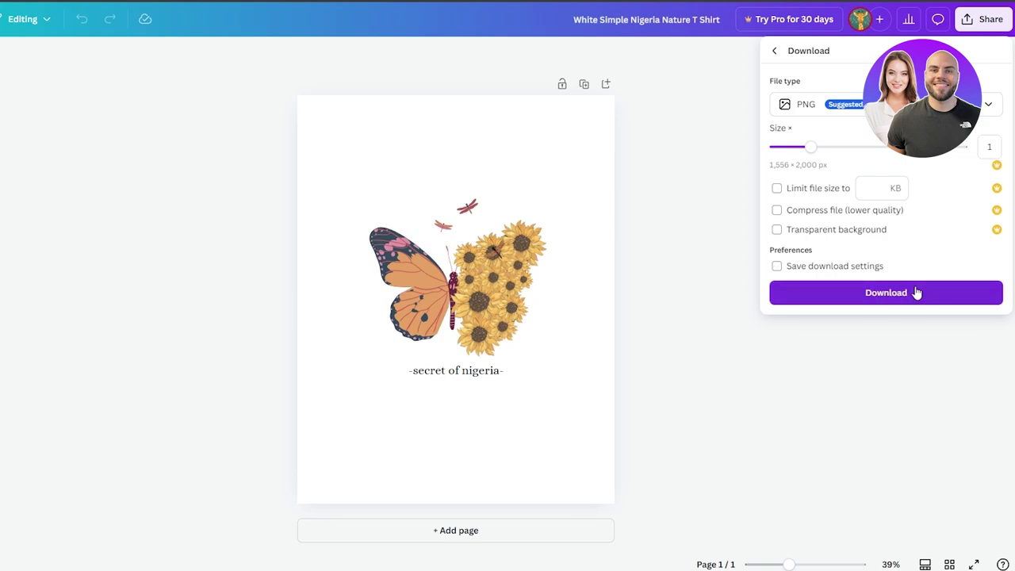
left_click(869, 295)
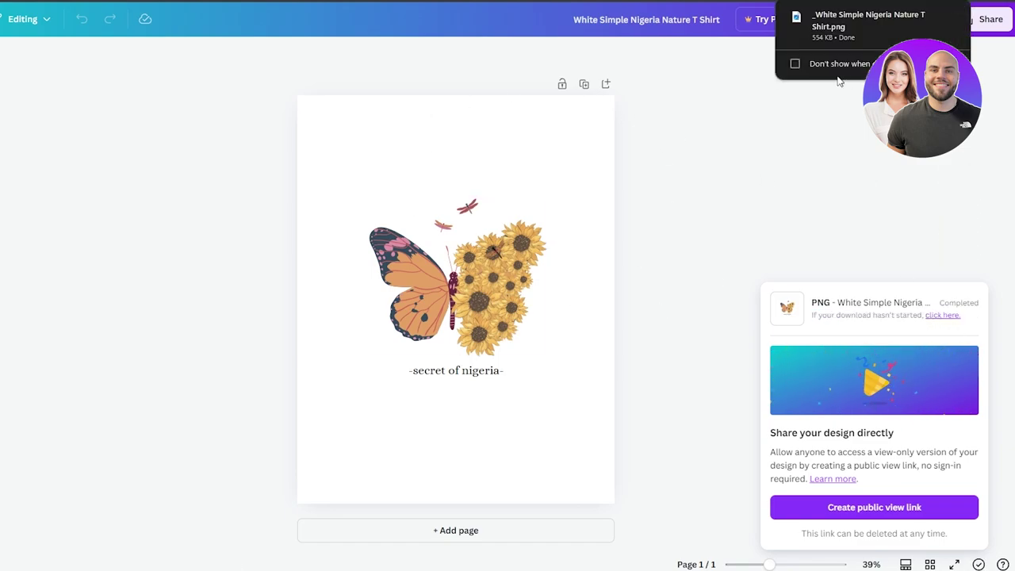
key("ctrl+t")
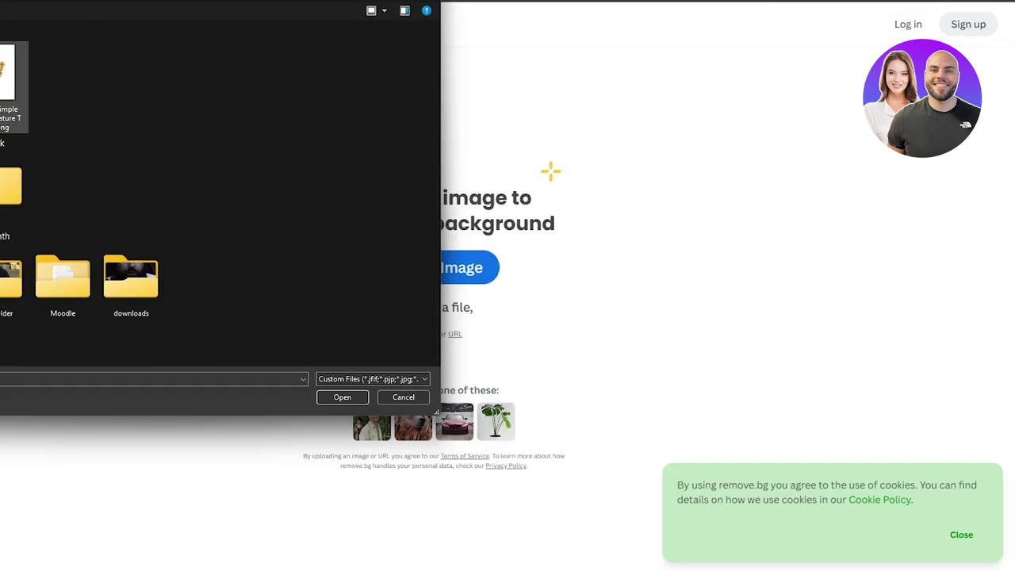
Upload the design PNG to remove.bg and download the background-free preview image
double_click(8, 78)
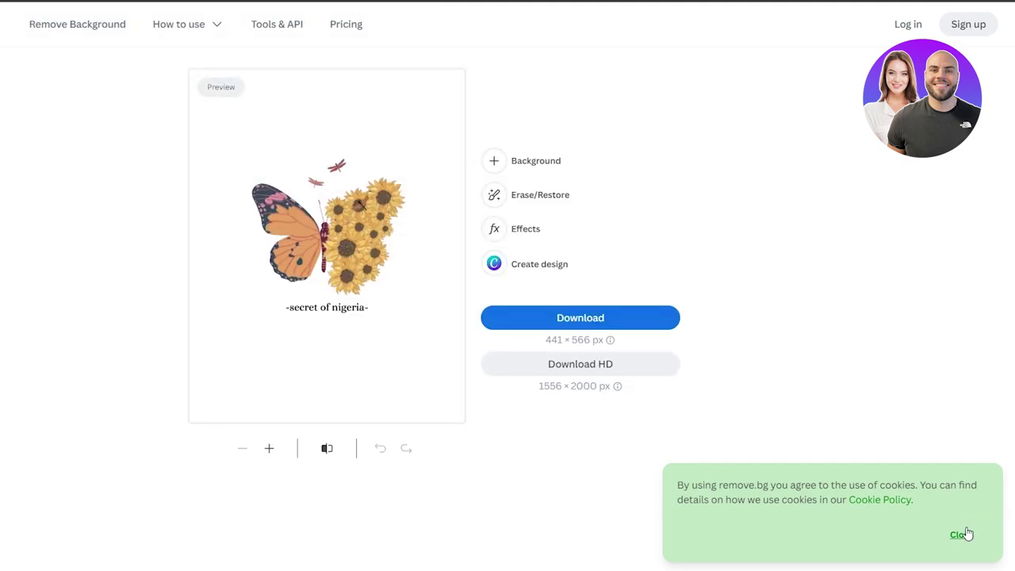
left_click(960, 534)
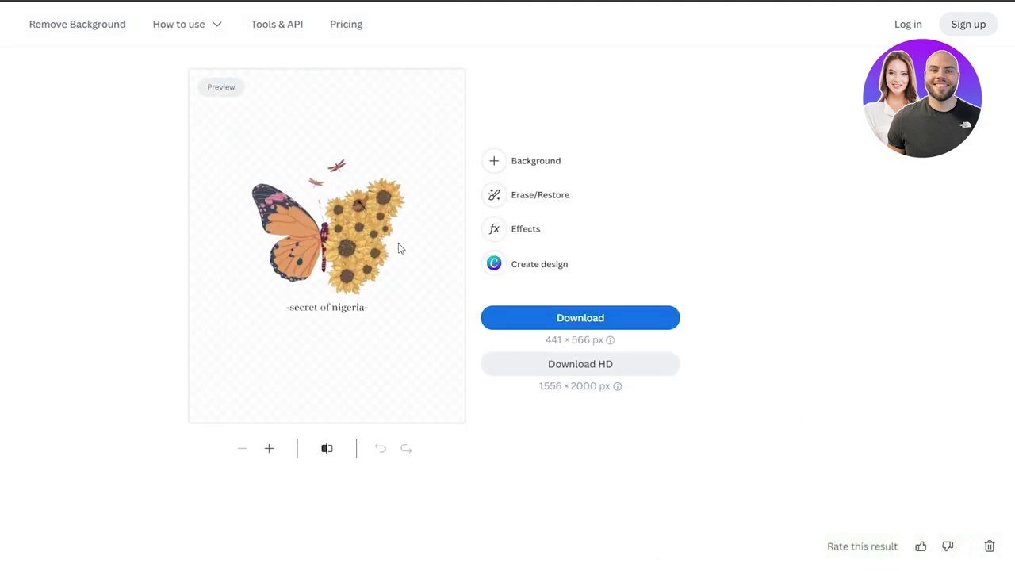
left_click(615, 376)
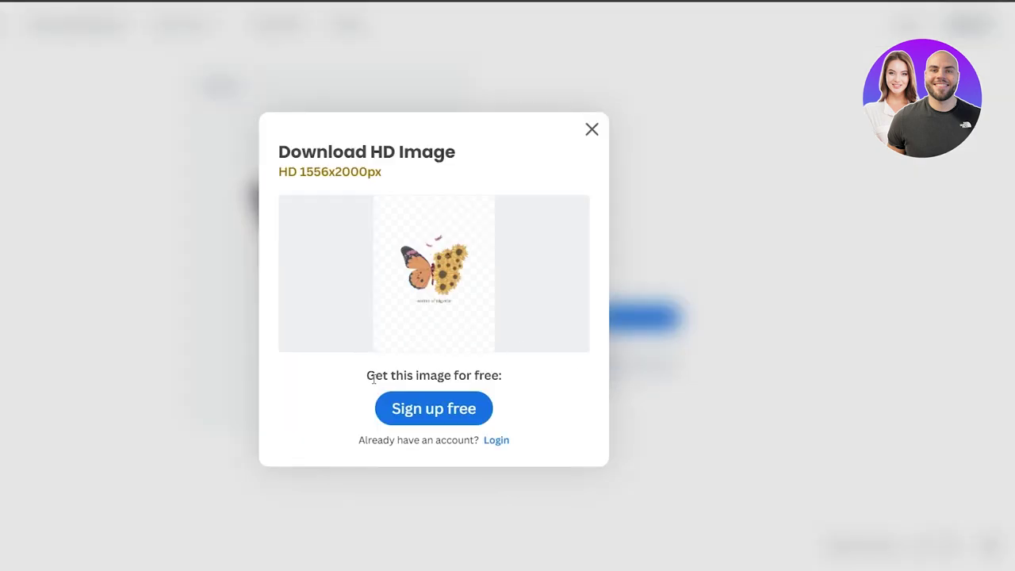
left_click(592, 130)
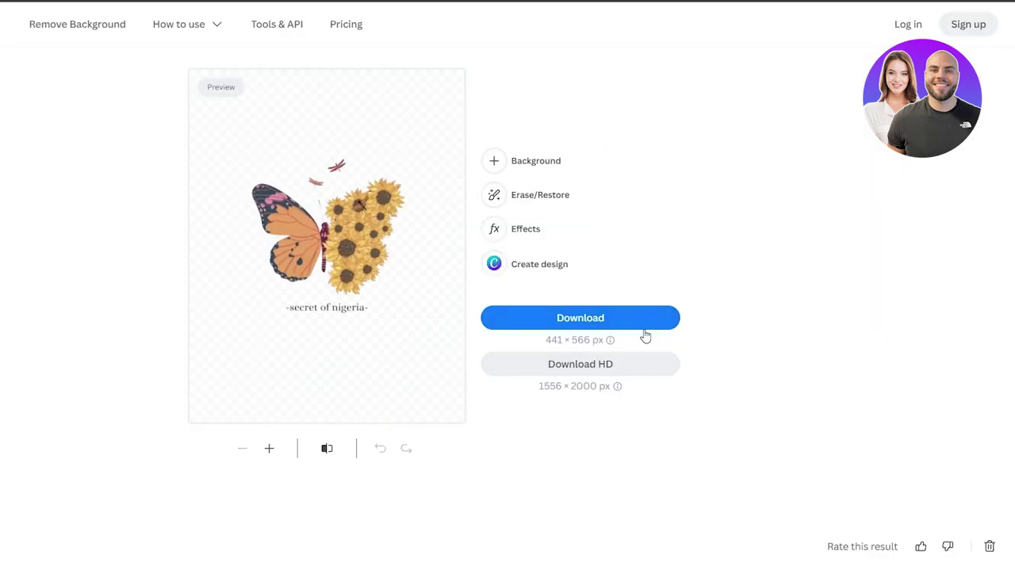
left_click(569, 327)
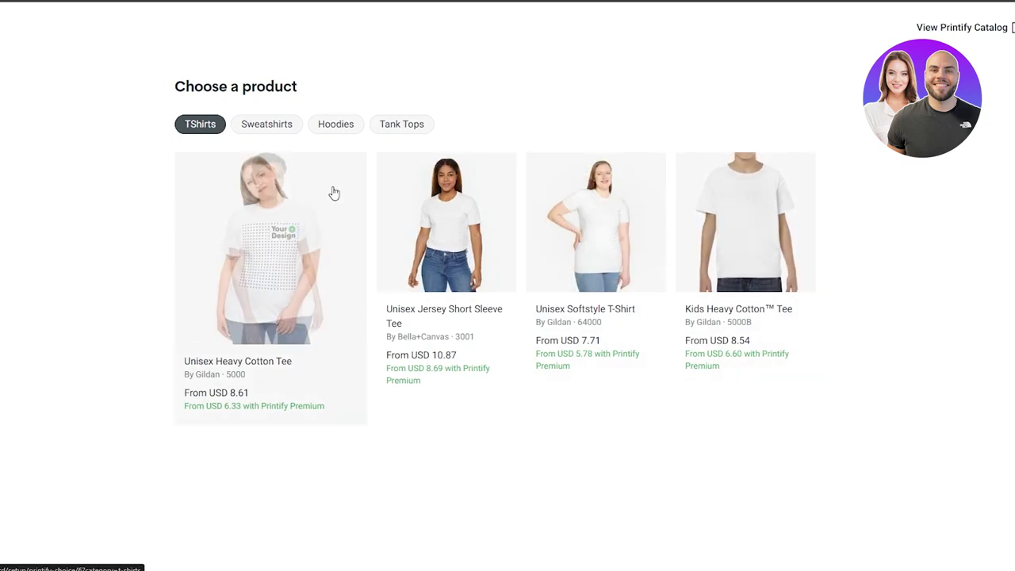
Browse the sweatshirt, hoodie and tank top categories, then return to T-shirts
left_click(270, 130)
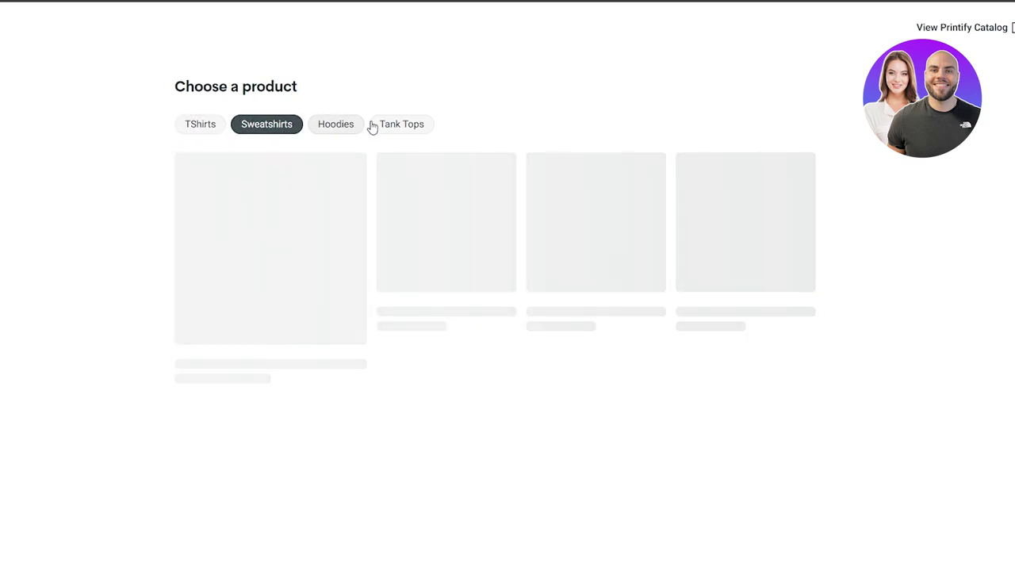
left_click(339, 136)
left_click(410, 133)
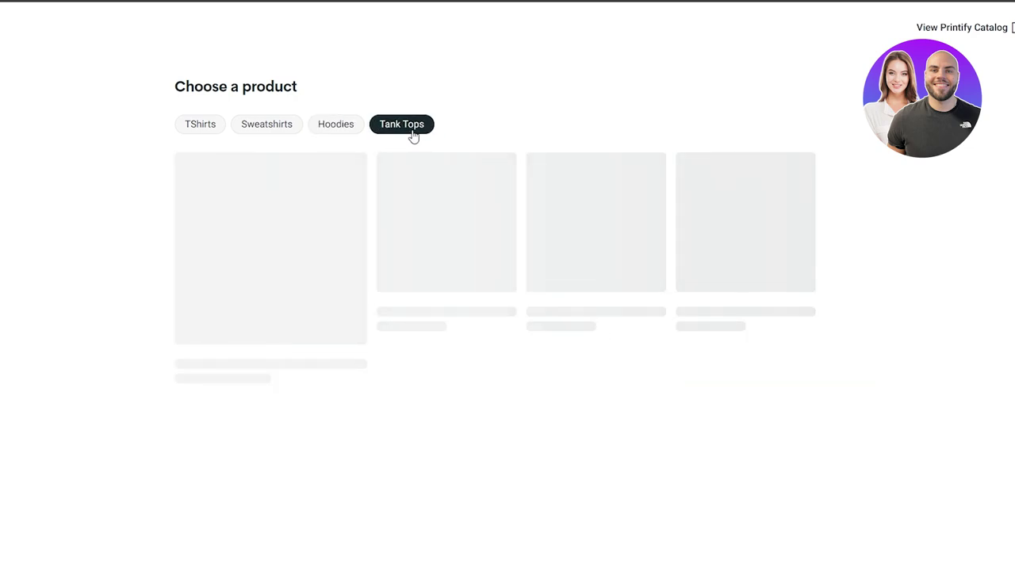
left_click(262, 121)
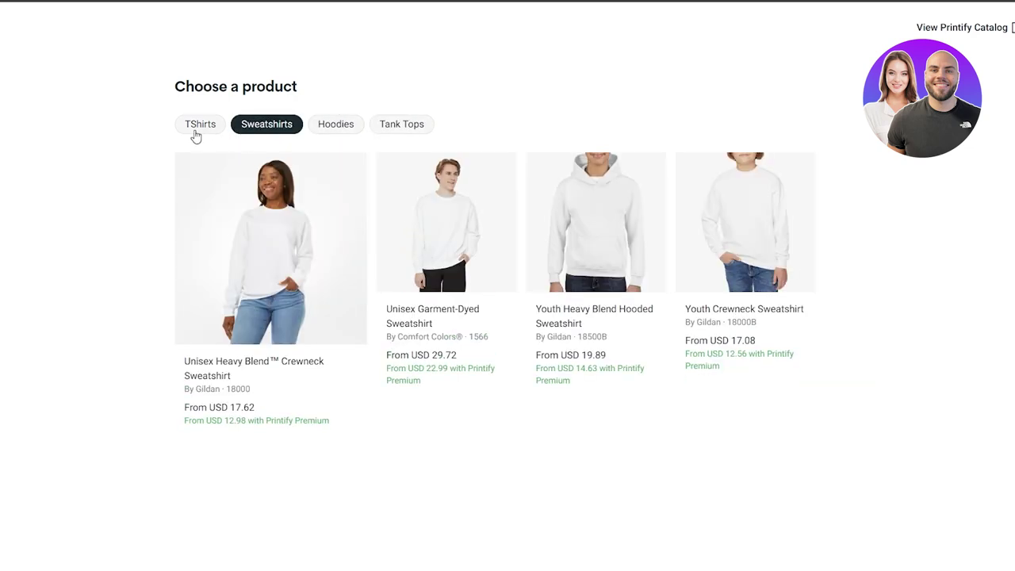
left_click(221, 127)
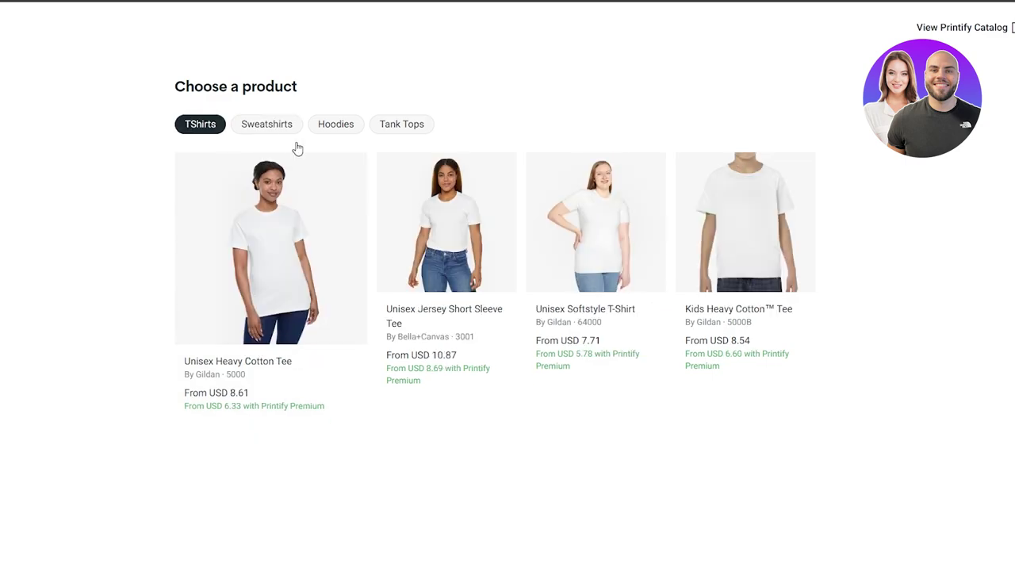
Choose the Unisex Jersey Short Sleeve Tee from USD 11.07 and start designing
left_click(432, 299)
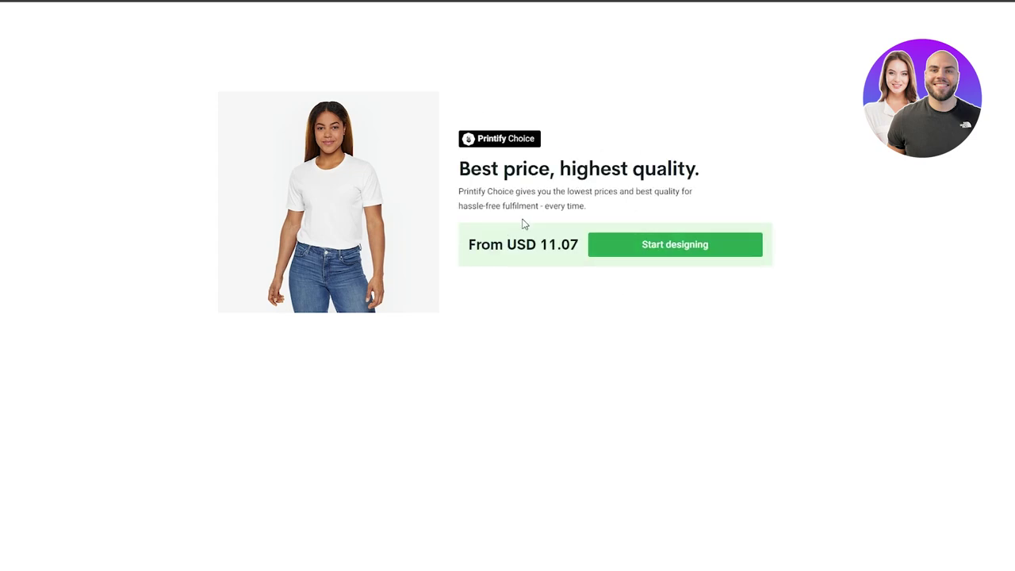
left_click_drag(478, 247, 585, 249)
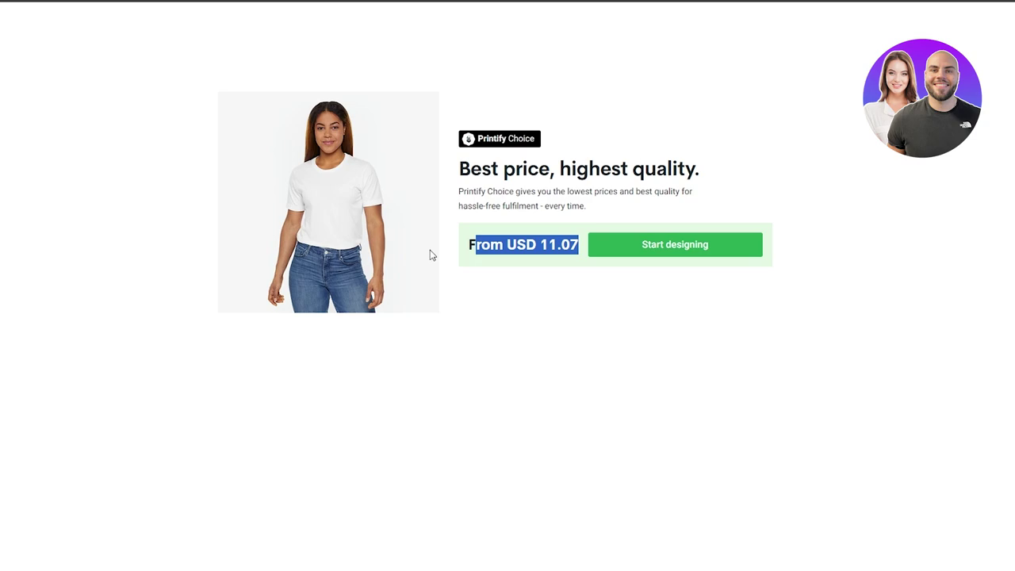
left_click(498, 241)
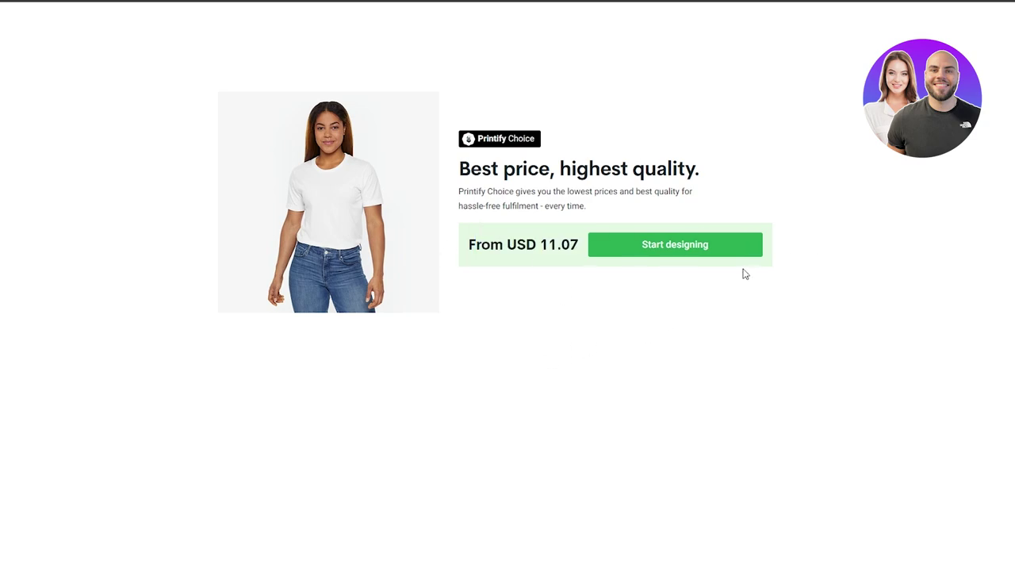
left_click(618, 243)
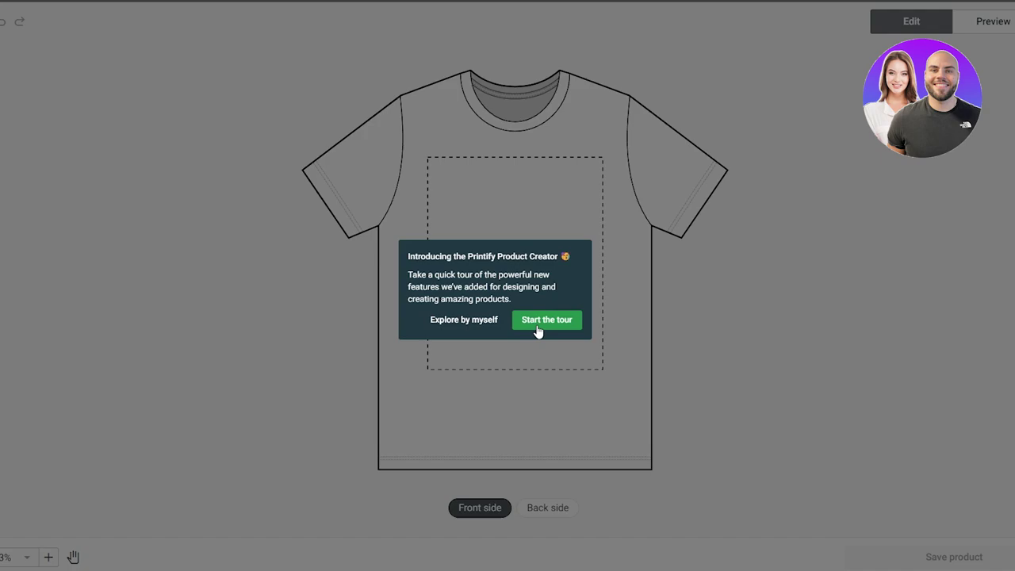
Skip the creator tour and tips, then upload the removebg butterfly PNG from this device
left_click(445, 321)
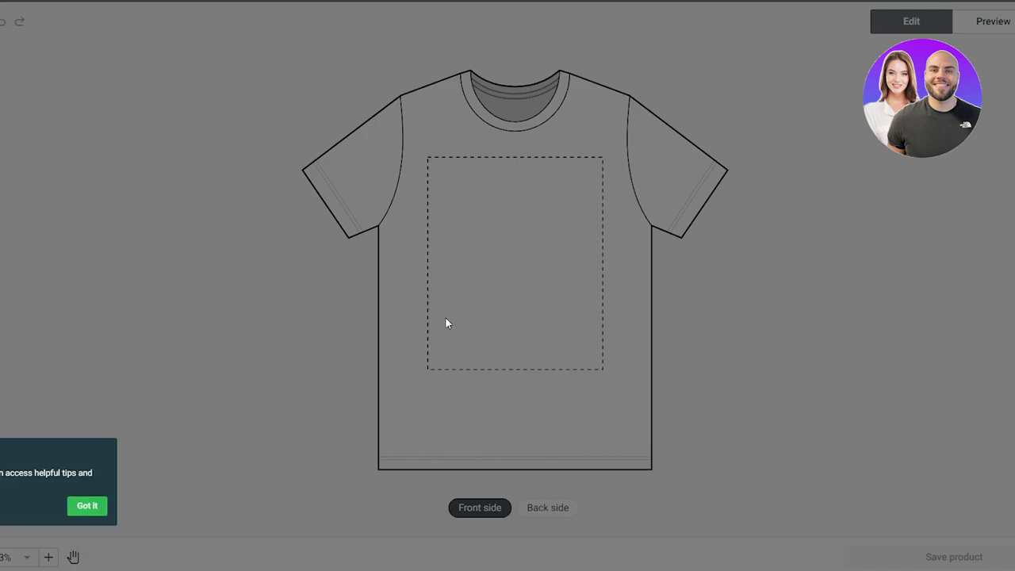
left_click(91, 507)
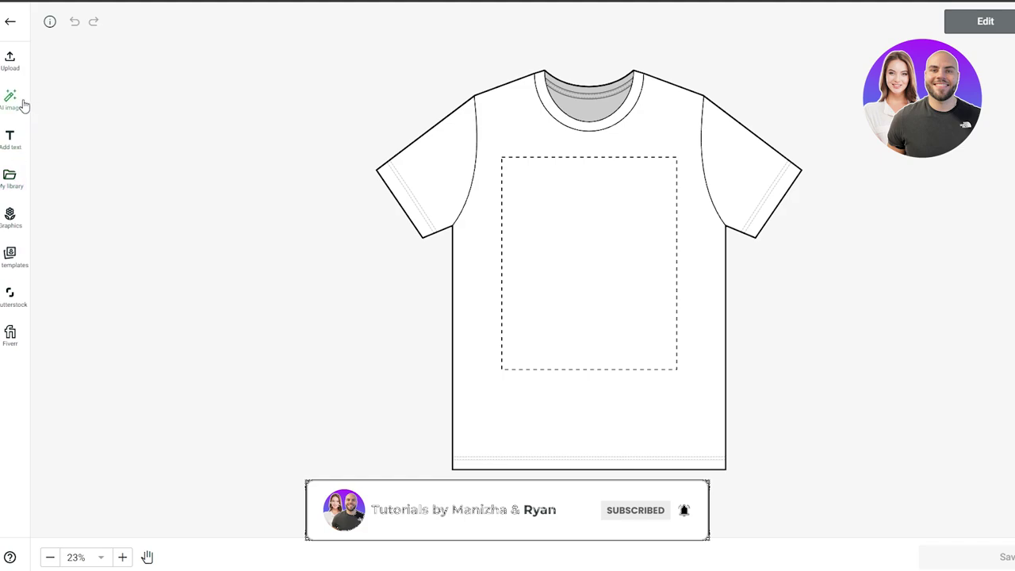
left_click(10, 60)
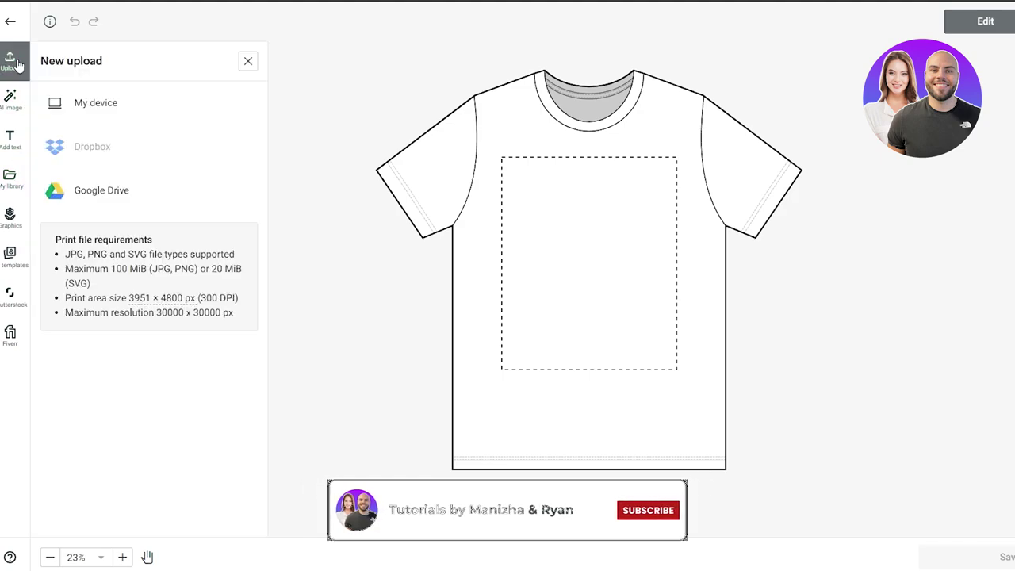
left_click(58, 111)
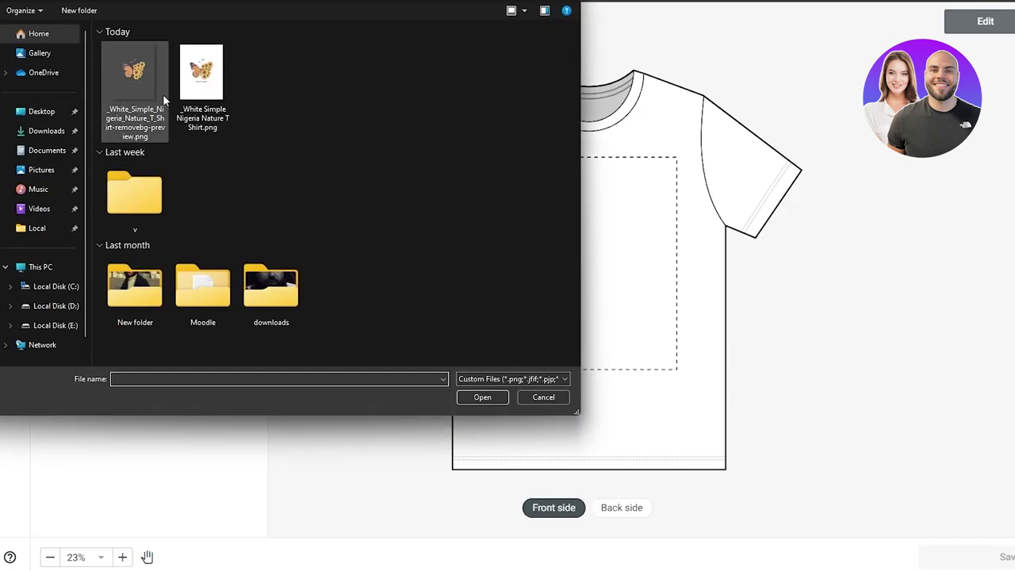
double_click(153, 97)
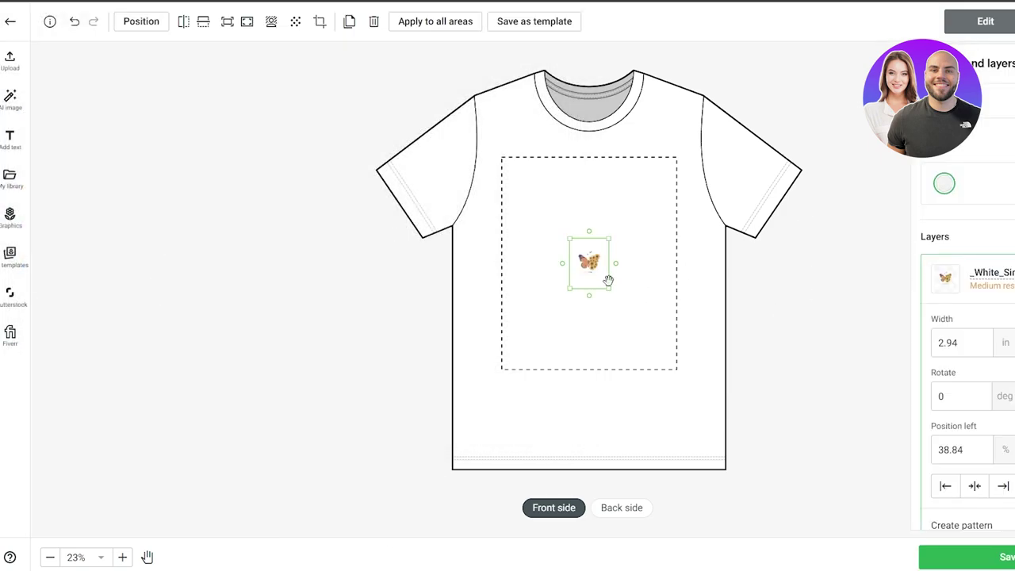
Drag and resize the butterfly to 12.47 × 16 in (848% scale), centred at the top
left_click_drag(596, 275, 565, 214)
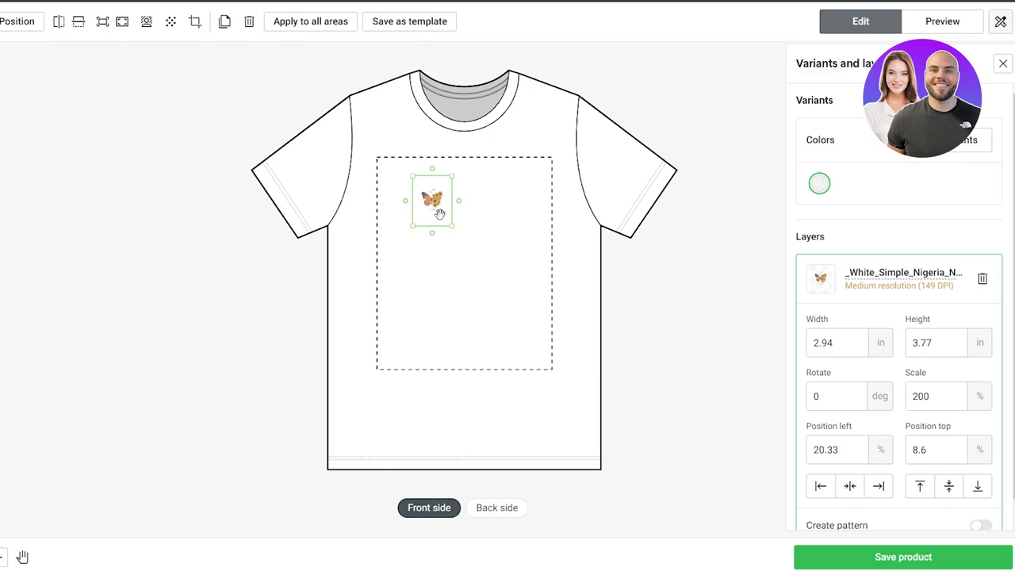
left_click_drag(451, 226, 548, 352)
left_click_drag(506, 314, 472, 295)
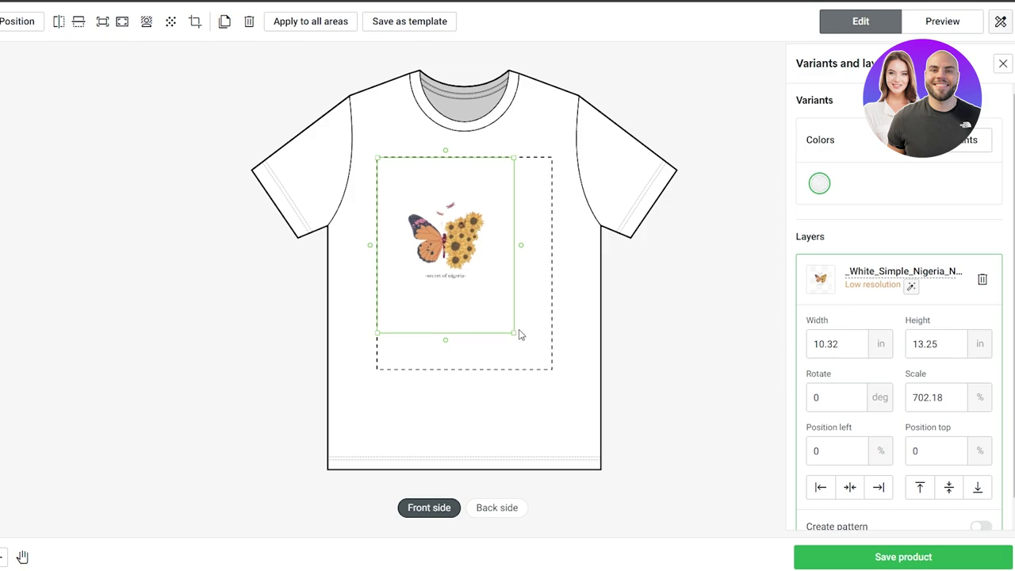
left_click_drag(514, 333, 547, 367)
left_click_drag(503, 331, 507, 331)
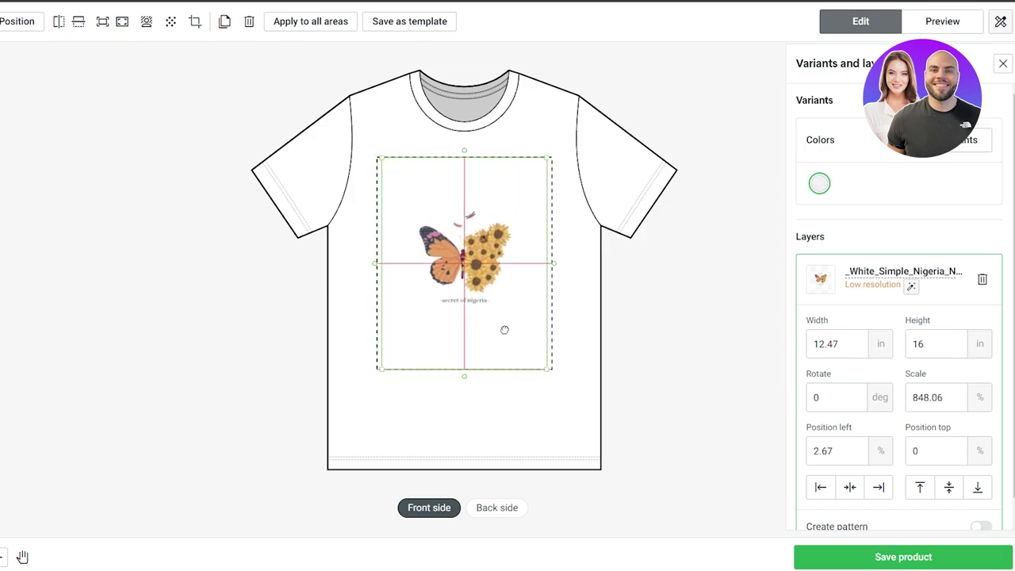
left_click(686, 344)
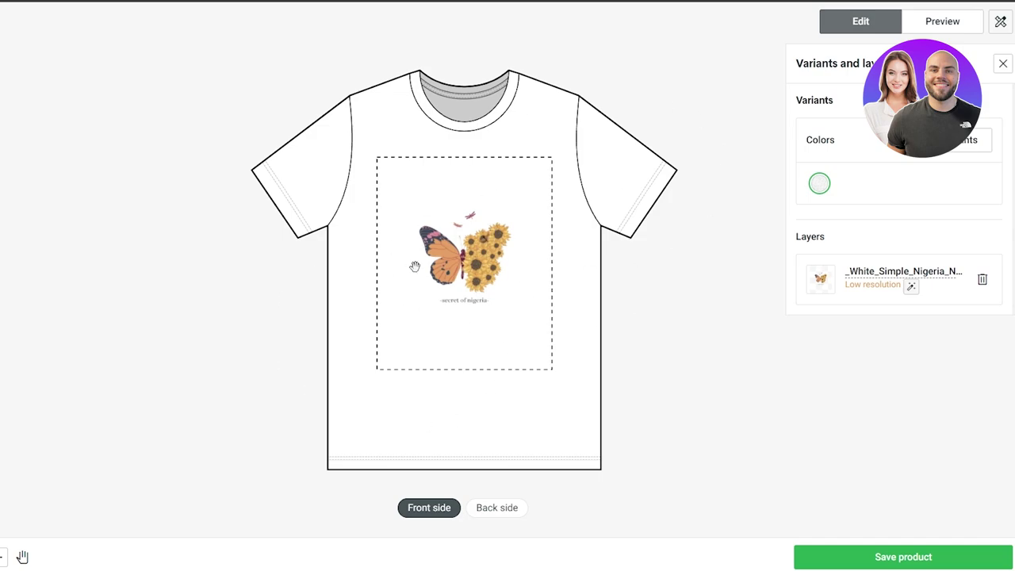
mouse_move(463, 280)
left_mouse_down()
mouse_move(518, 258)
mouse_move(516, 286)
mouse_move(677, 245)
mouse_move(511, 202)
mouse_move(448, 259)
mouse_move(457, 280)
mouse_move(470, 274)
mouse_move(479, 352)
mouse_move(480, 239)
mouse_move(481, 256)
mouse_move(512, 237)
mouse_move(467, 276)
mouse_move(479, 289)
left_mouse_up()
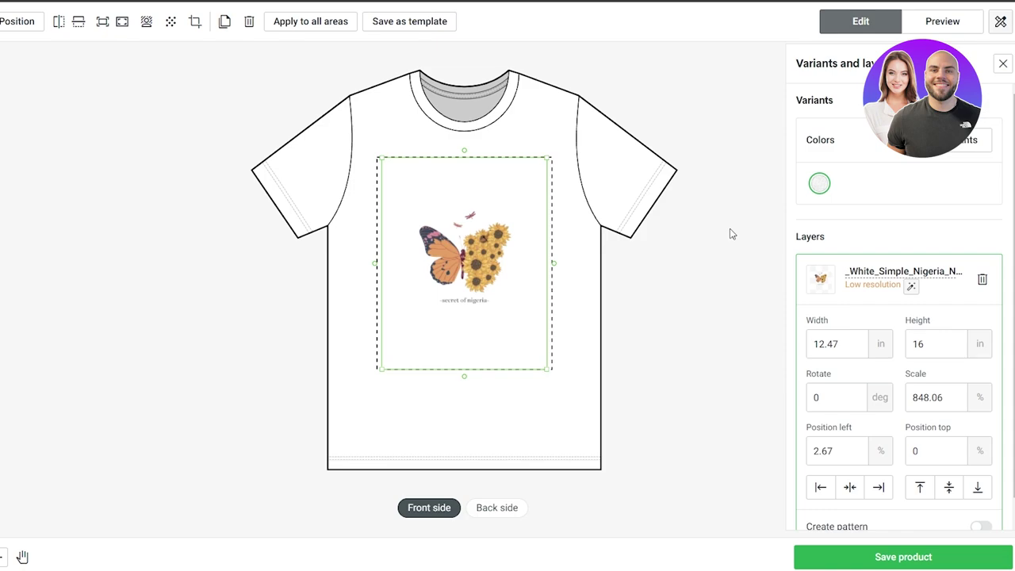
scroll(731, 234, "down", 5)
scroll(711, 256, "up", 5)
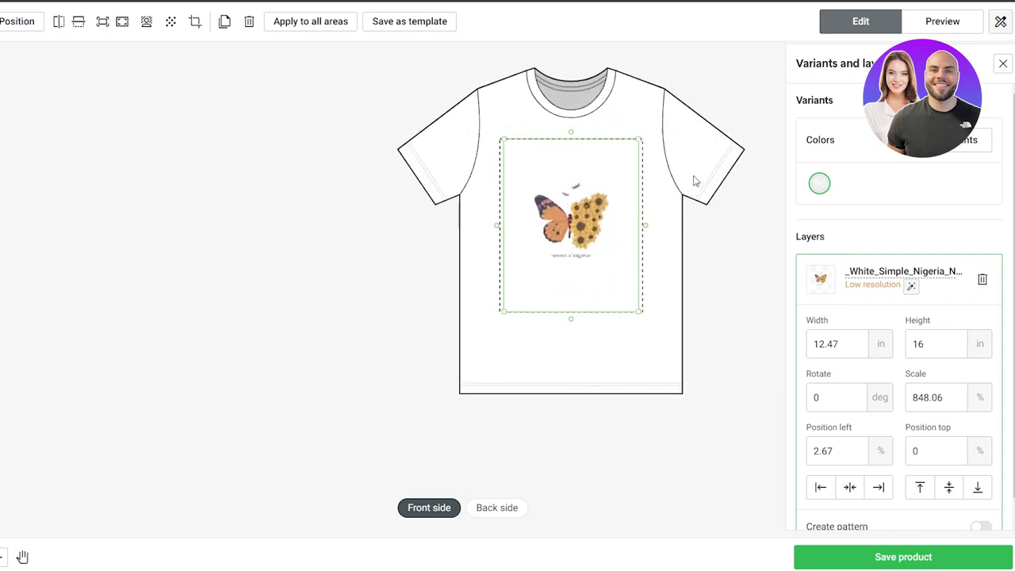
scroll(693, 181, "up", 2)
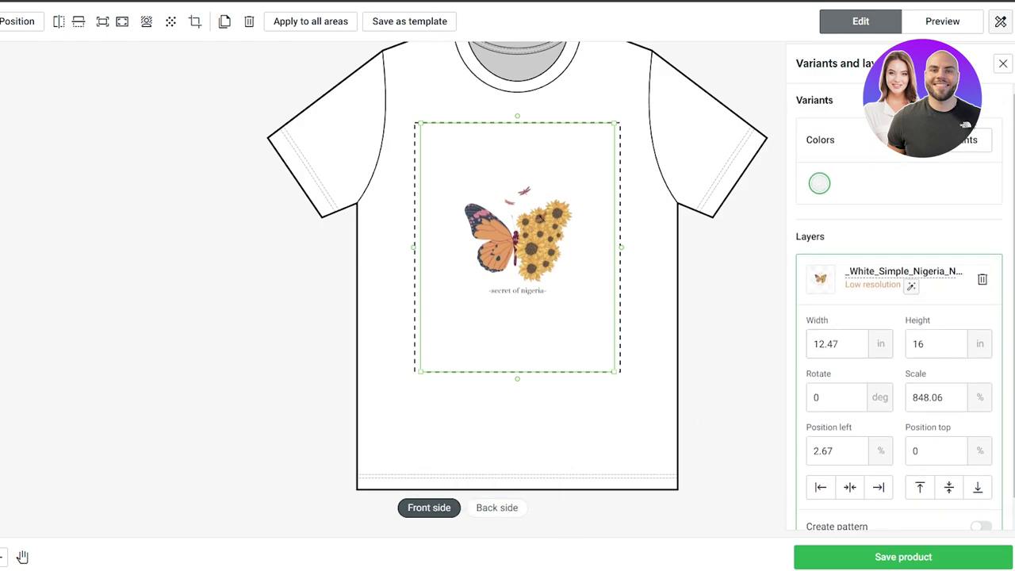
Add Black to the shirt's colour variants
left_click(967, 140)
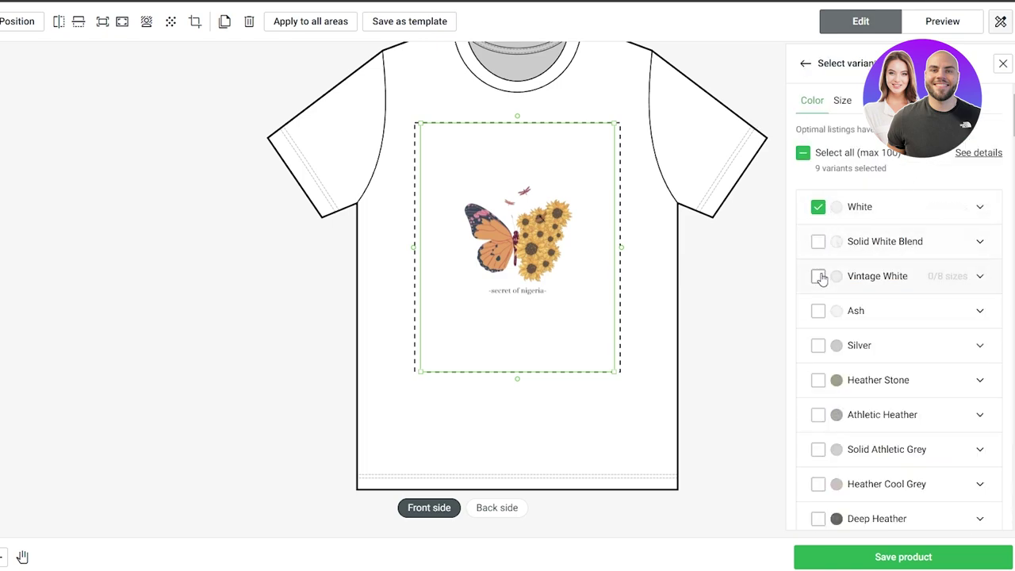
scroll(819, 281, "down", 3)
scroll(820, 283, "down", 1)
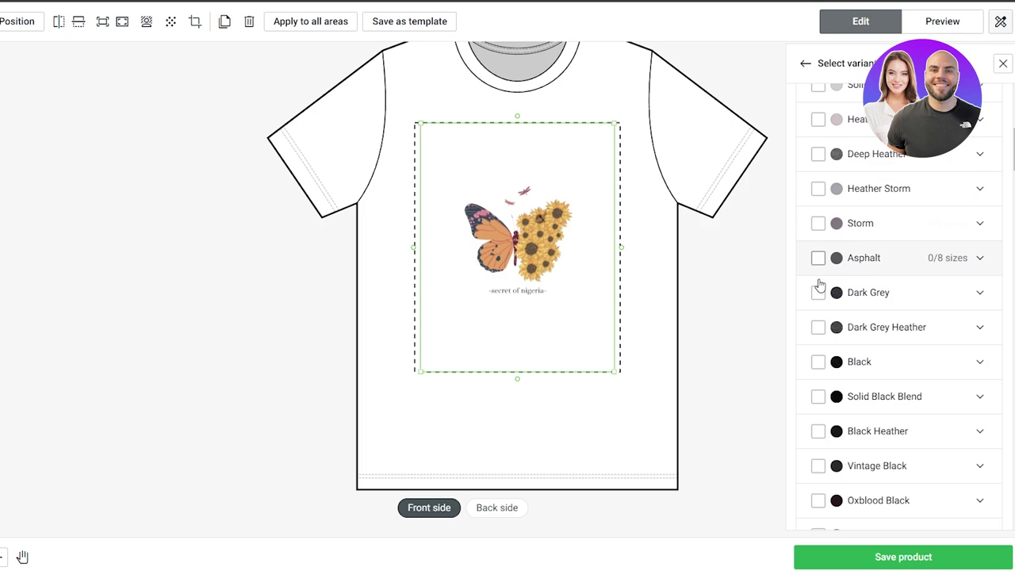
left_click(817, 363)
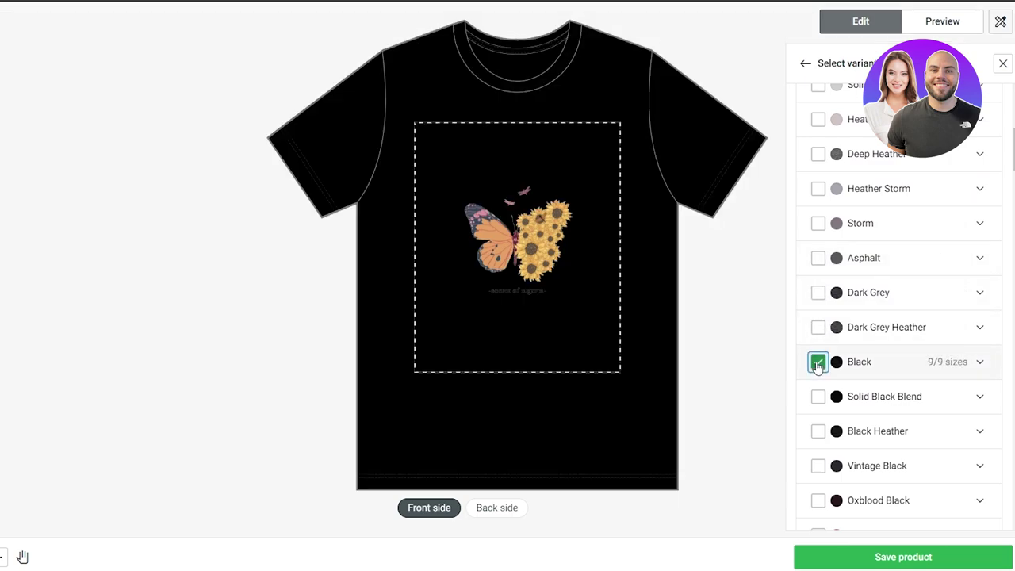
scroll(818, 349, "down", 8)
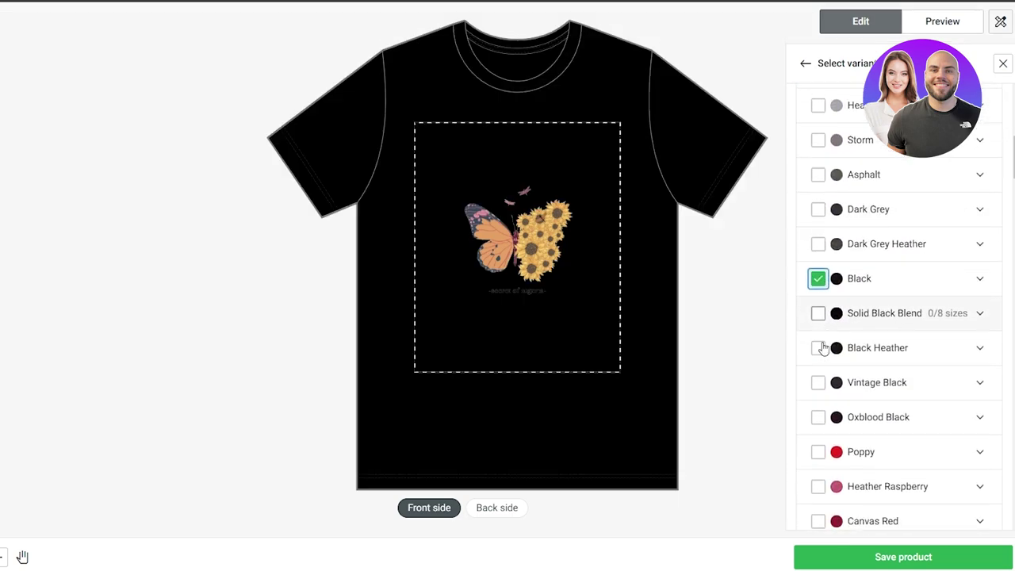
scroll(818, 341, "up", 1)
scroll(813, 301, "down", 1)
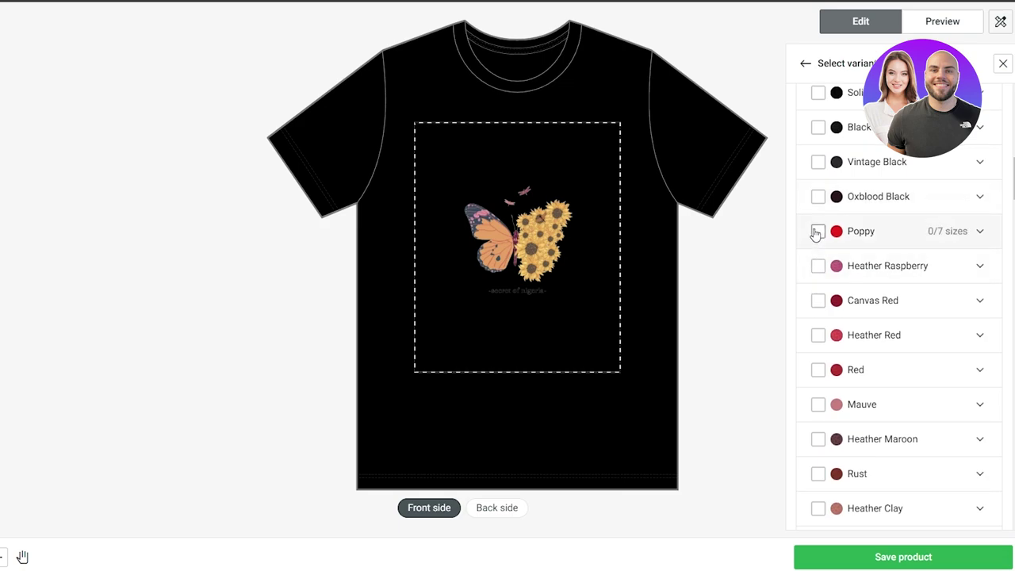
scroll(815, 238, "down", 1)
Add Heather Dust as a colour, leaving Red unselected, and save the product
left_click(817, 248)
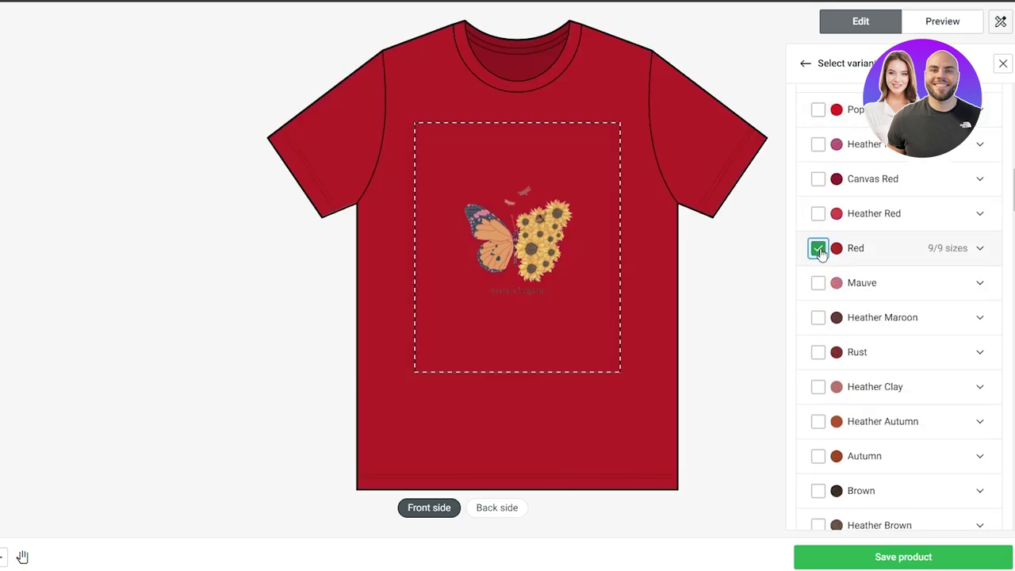
left_click(817, 248)
scroll(817, 246, "up", 1)
double_click(817, 170)
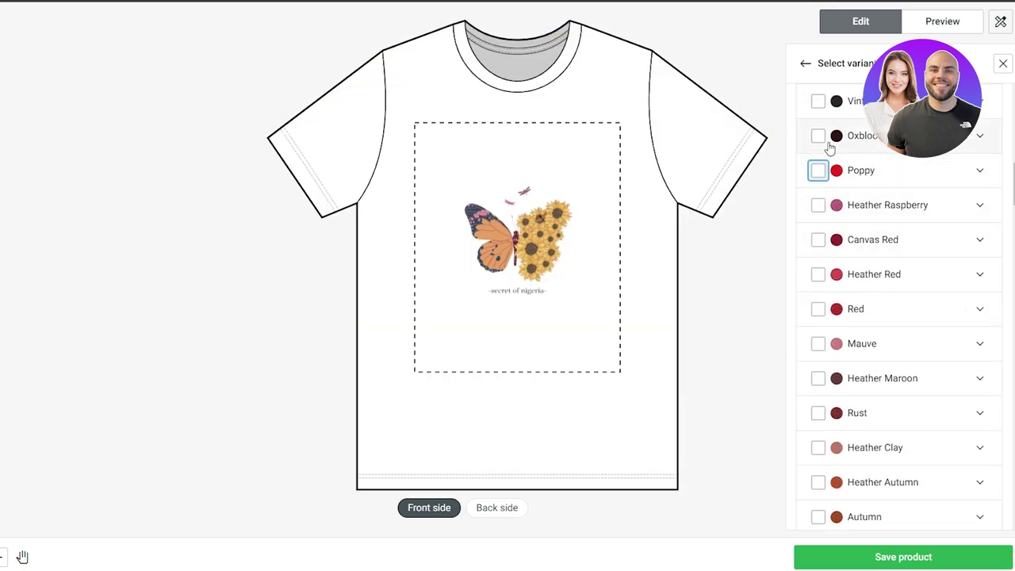
scroll(825, 154, "down", 3)
scroll(819, 237, "down", 4)
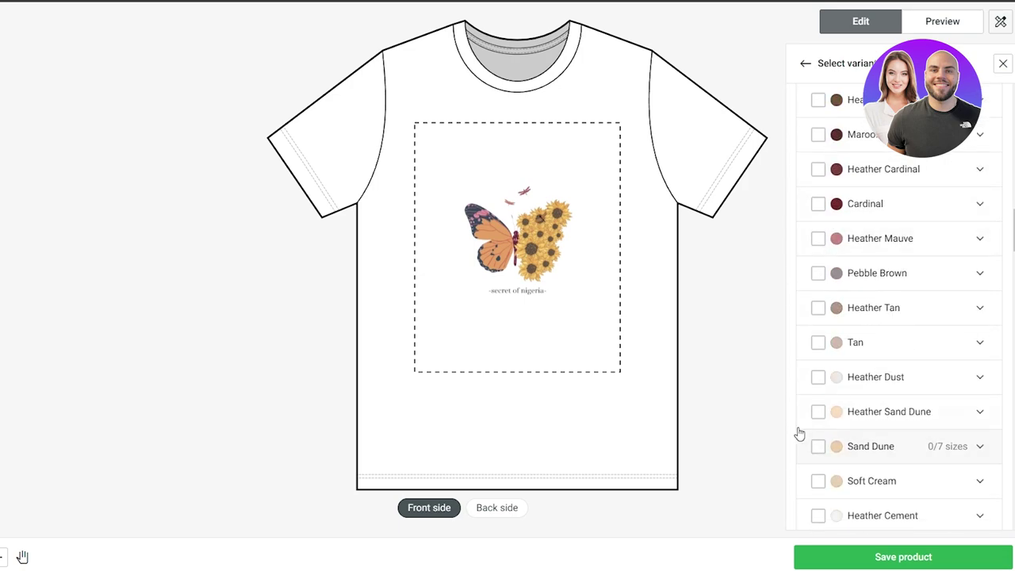
left_click(817, 377)
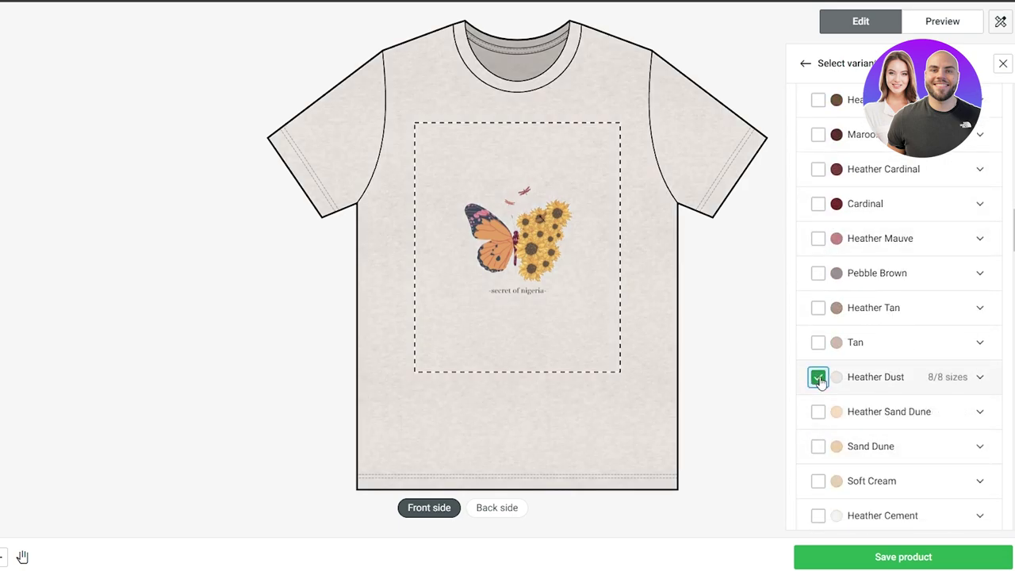
scroll(822, 423, "down", 3)
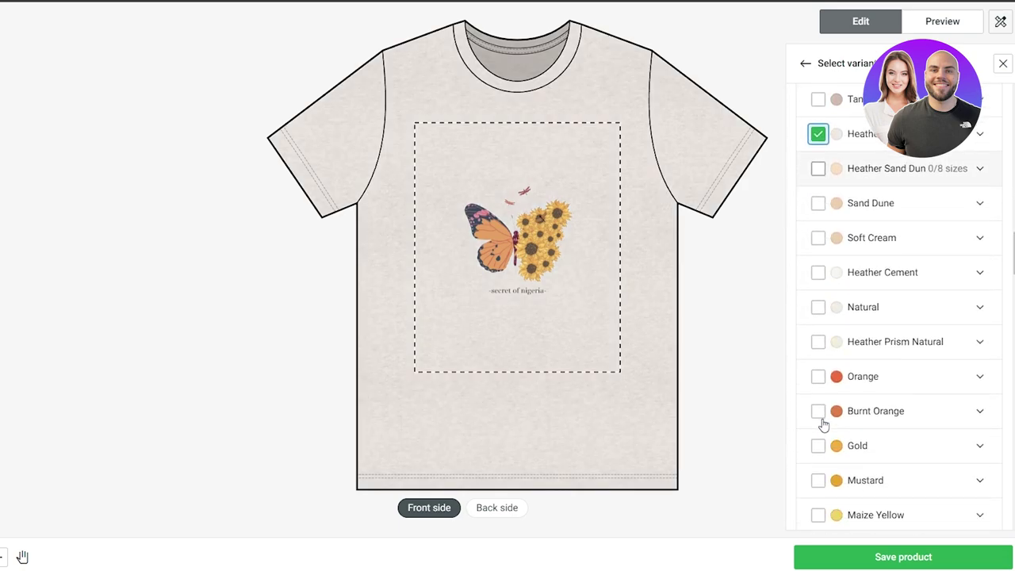
left_click(927, 559)
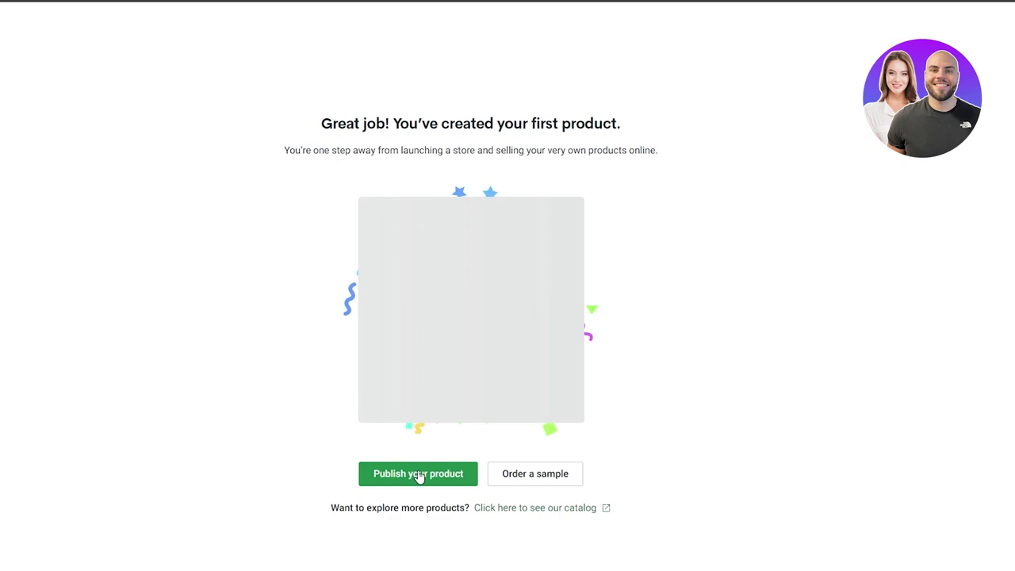
Start publishing the product and connect Shopify from the Most popular sales channels
left_click(449, 472)
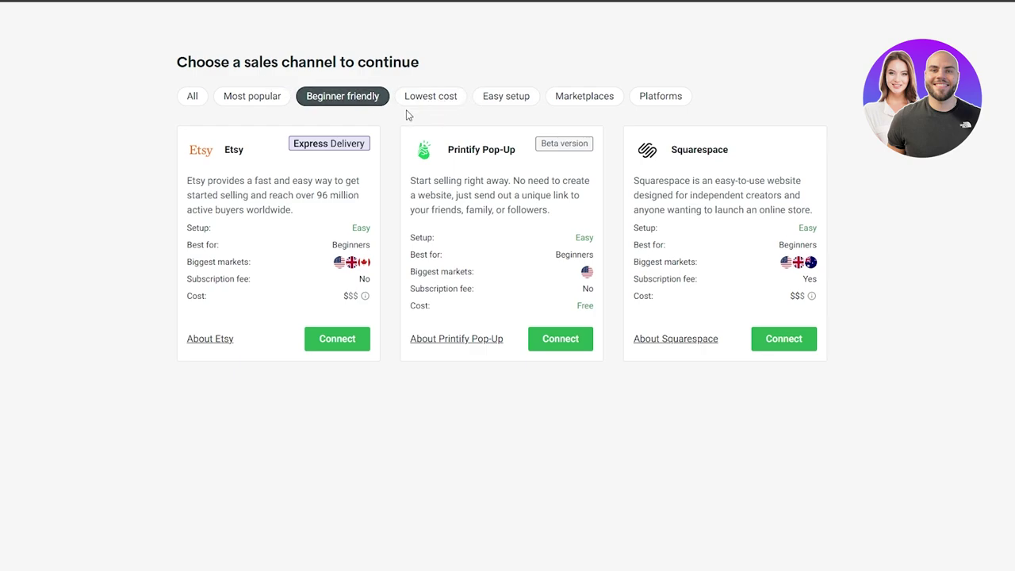
left_click(243, 104)
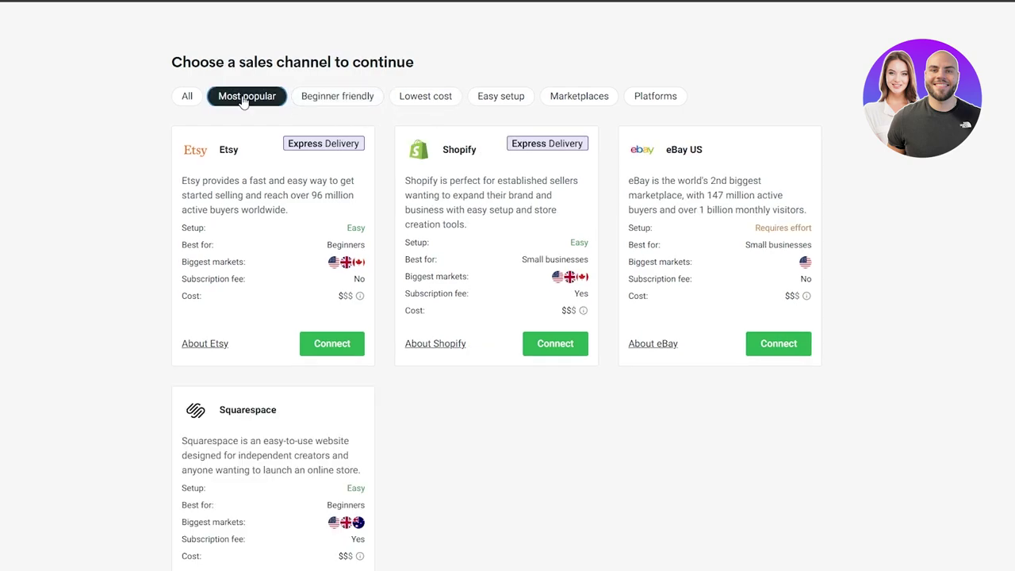
left_click(555, 345)
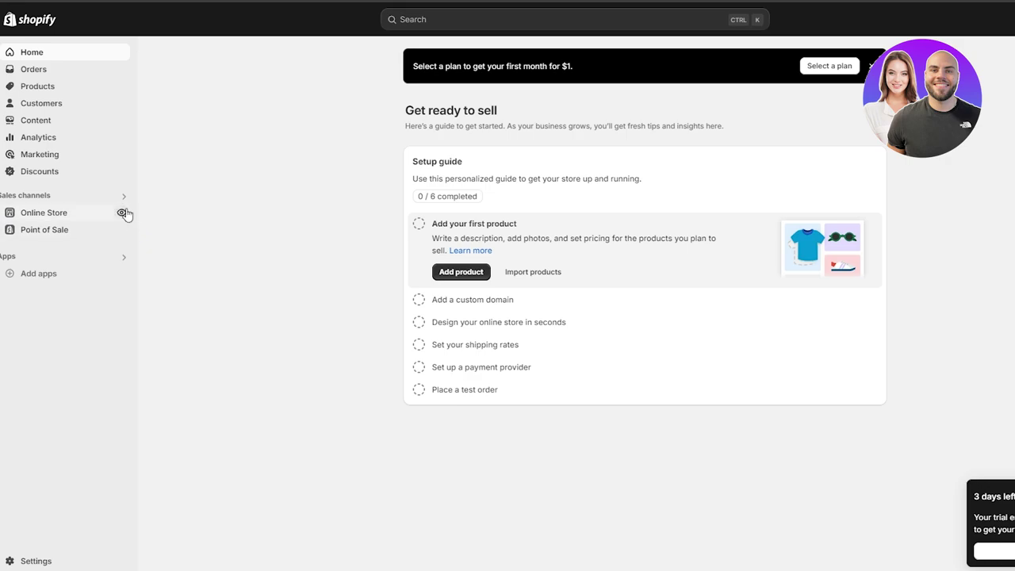
Copy the Shopify store's address, paste it into Printify's connect field, and connect
left_click(121, 212)
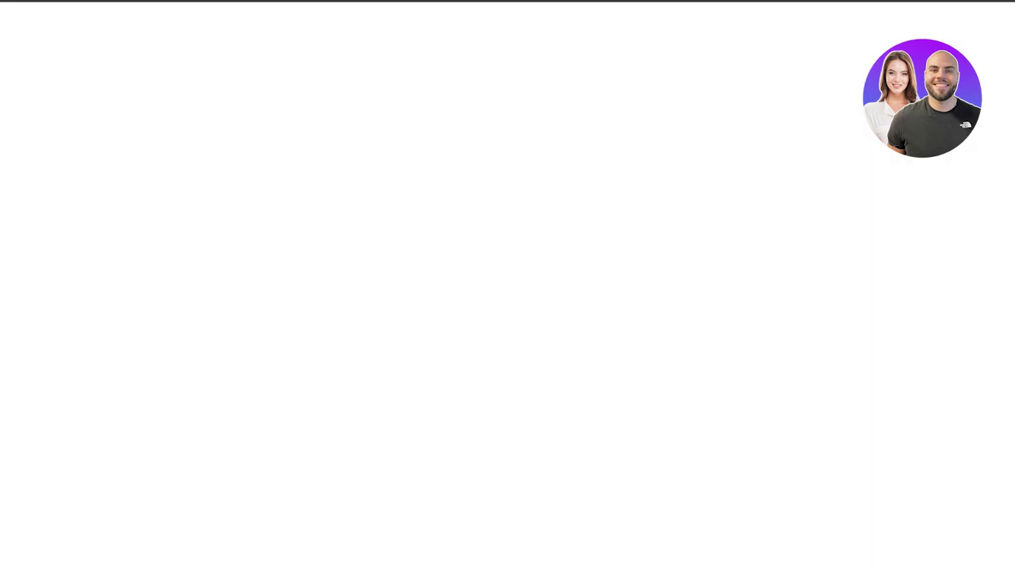
right_click(332, 2)
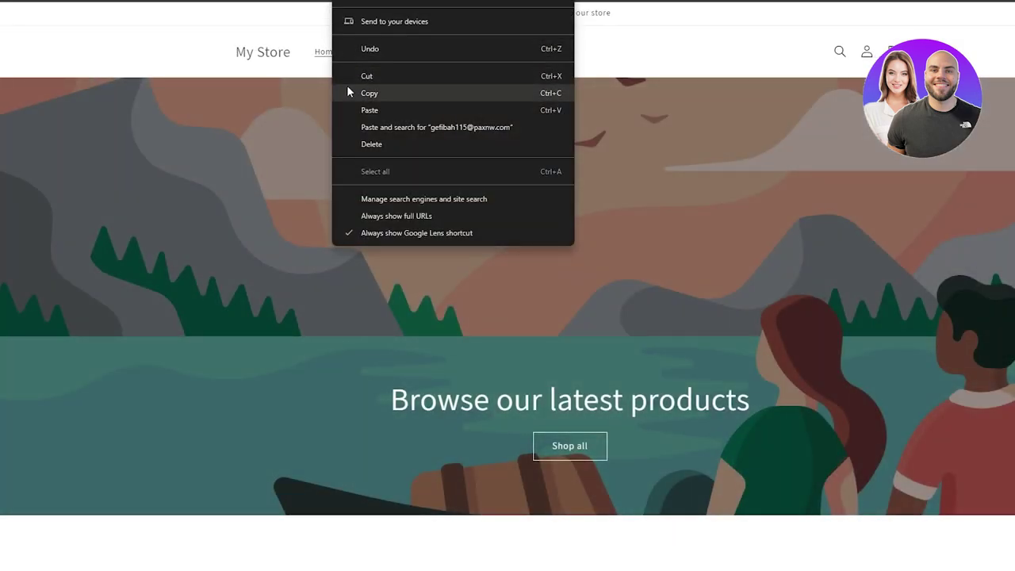
left_click(346, 85)
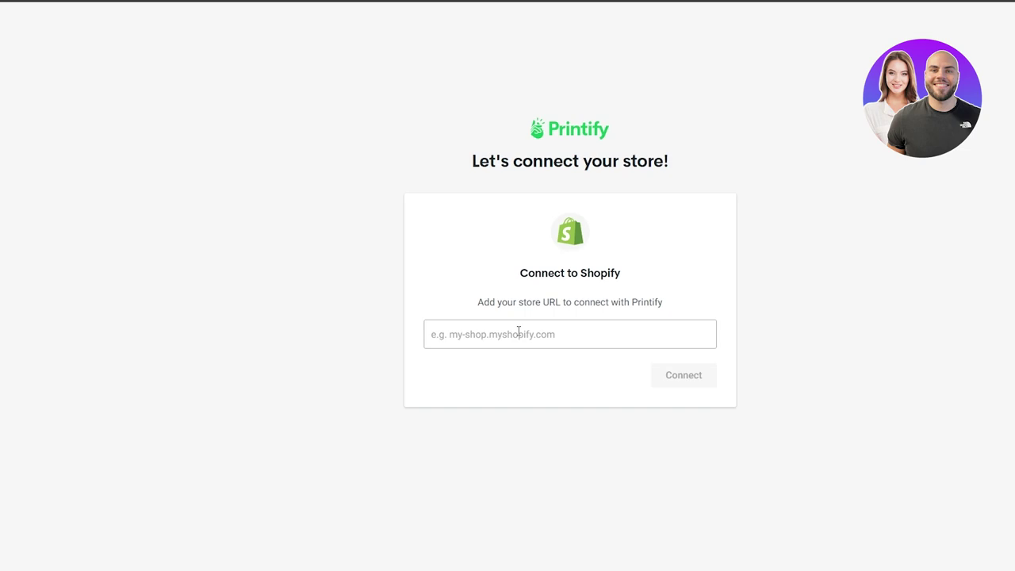
right_click(540, 339)
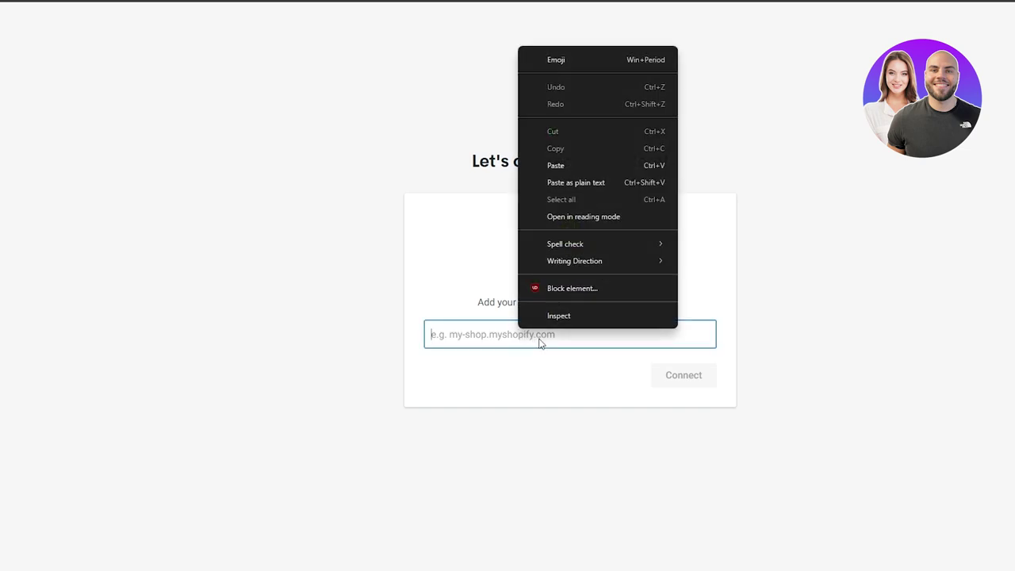
left_click(578, 185)
left_click(684, 379)
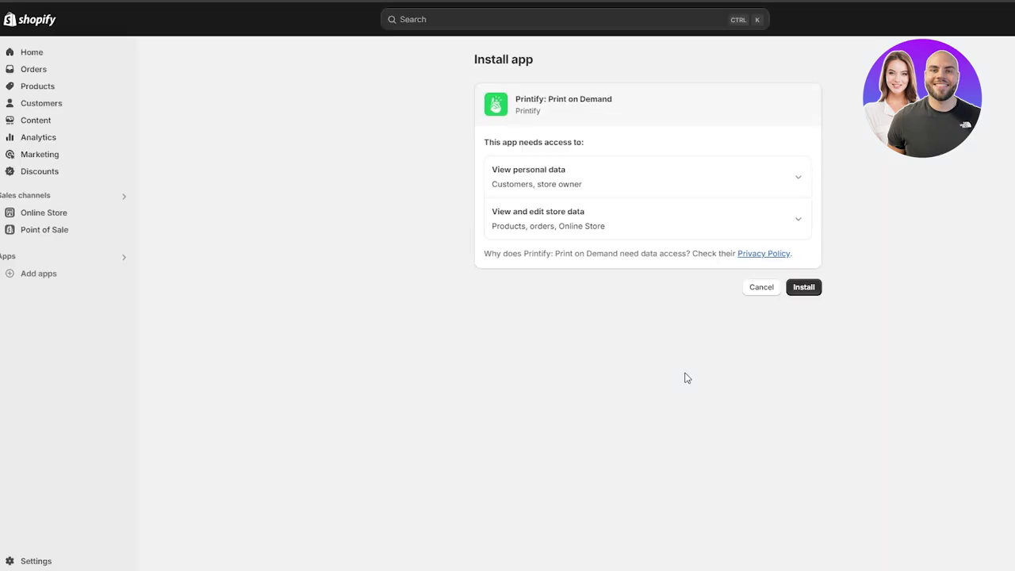
Install the Printify: Print on Demand app and pin it in the Shopify admin
left_click_drag(480, 59, 551, 68)
left_click(817, 288)
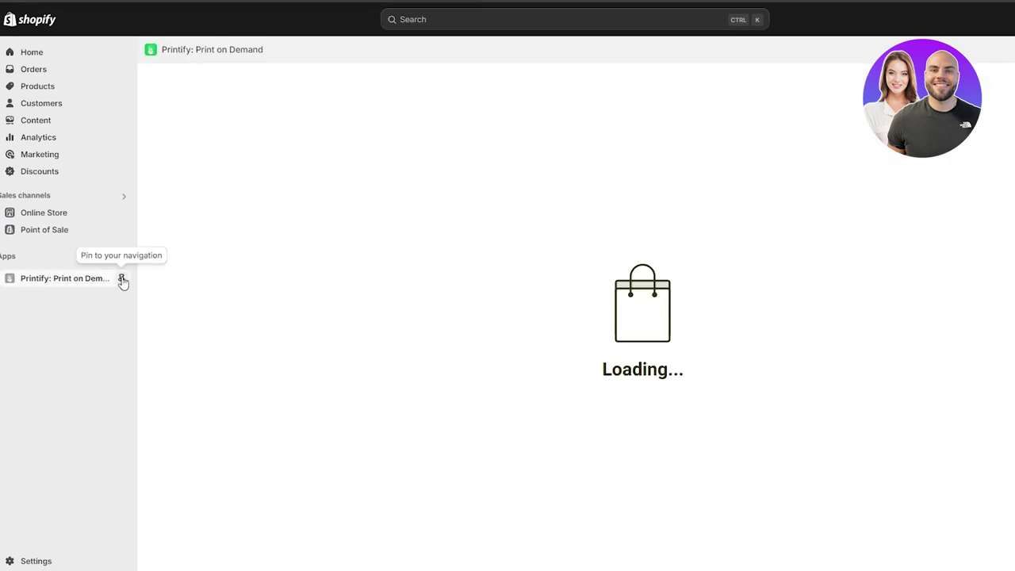
left_click(122, 279)
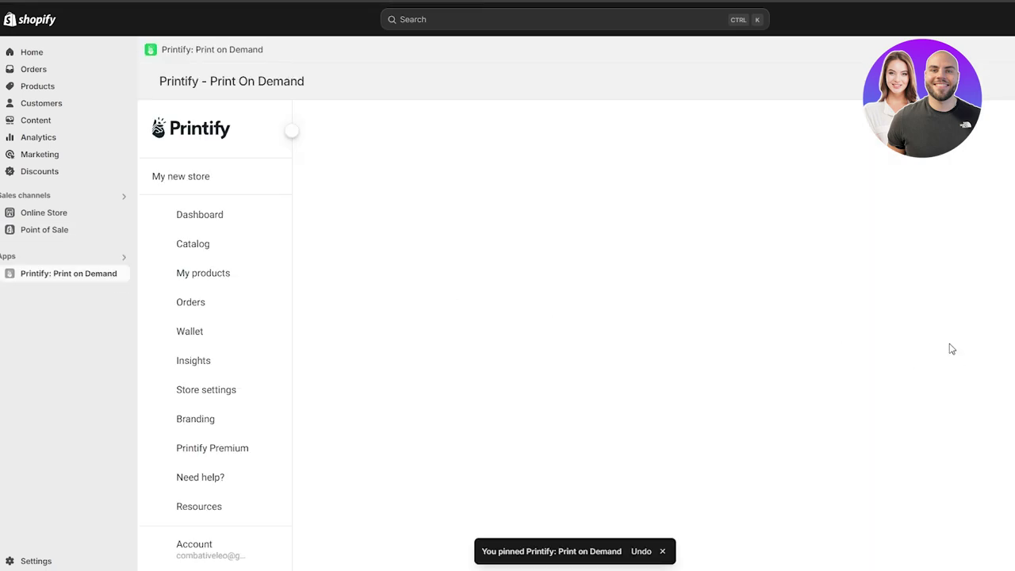
scroll(696, 280, "down", 3)
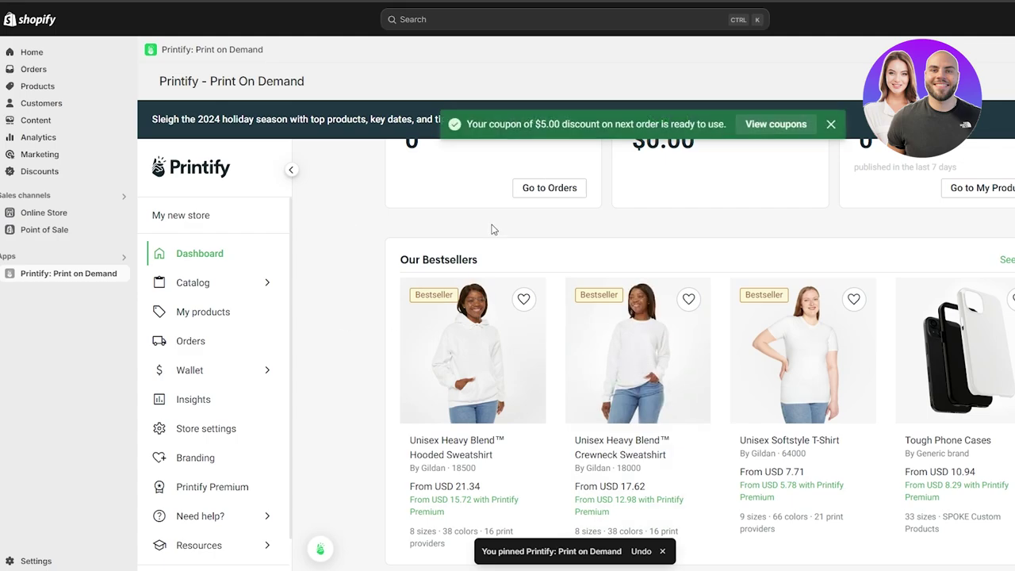
scroll(480, 222, "up", 3)
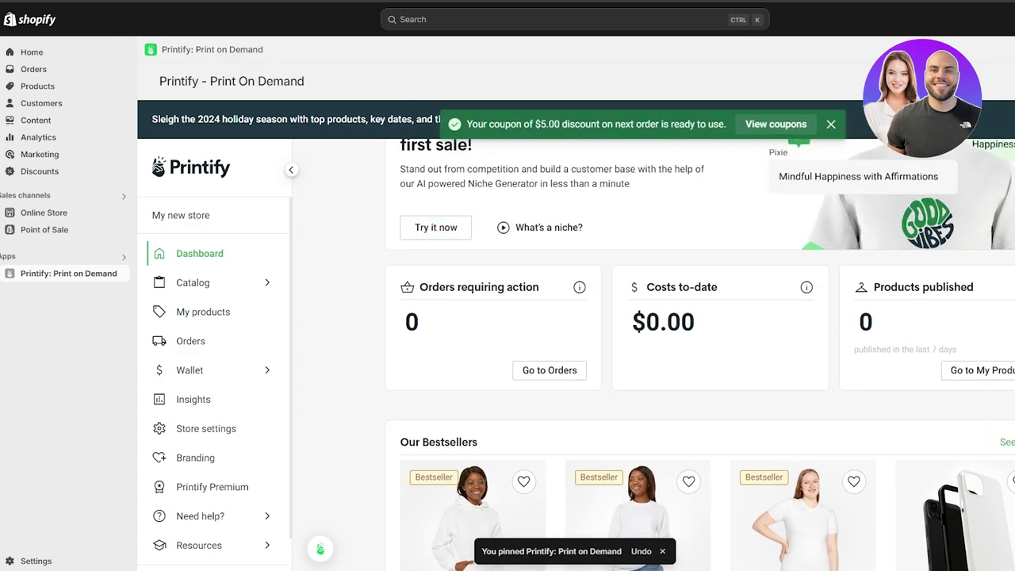
Open the Unisex Jersey Short Sleeve Tee's editor and preview Black, then White title images
left_click(99, 28)
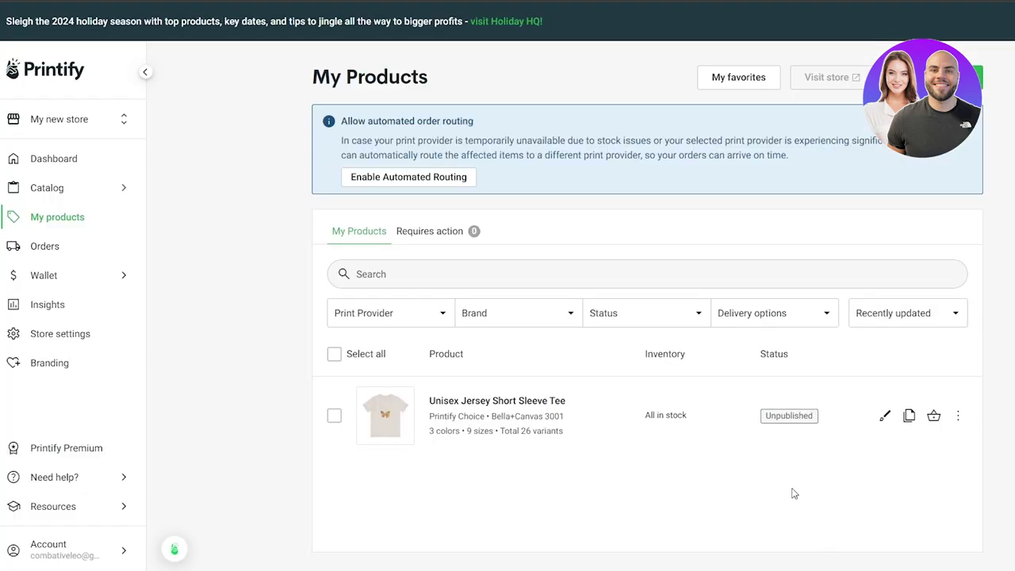
left_click(795, 436)
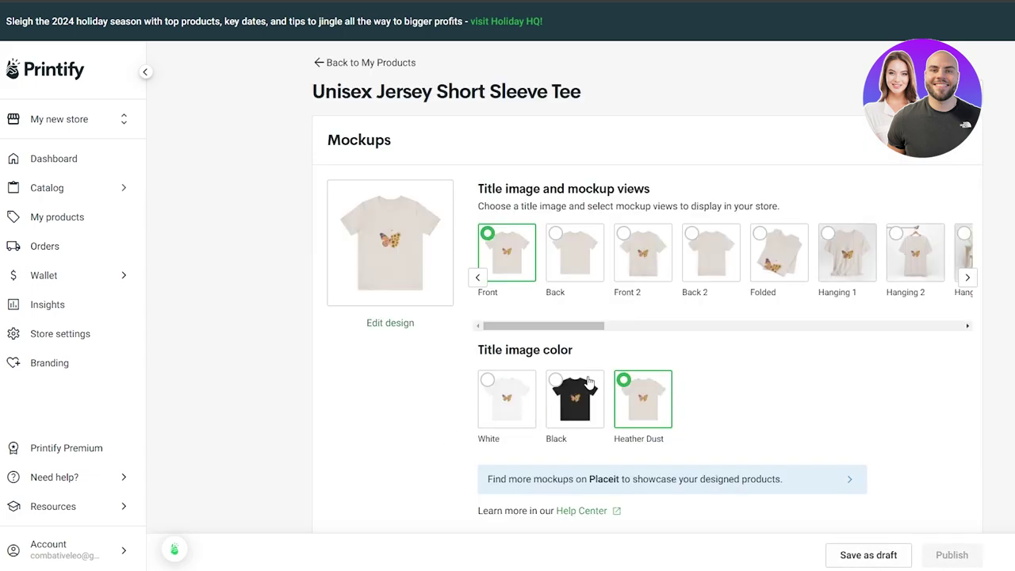
left_click(561, 383)
left_click(495, 382)
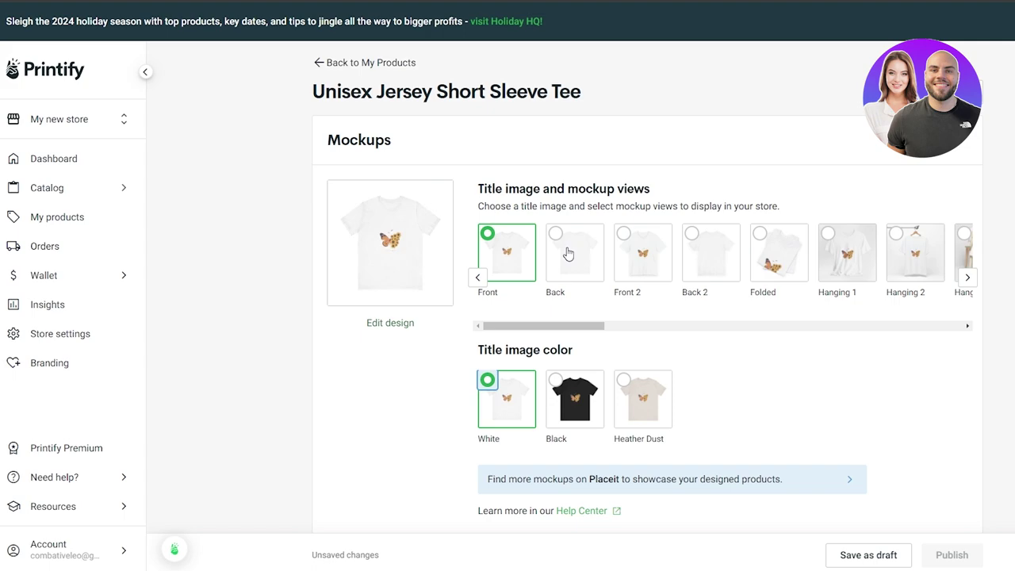
scroll(568, 252, "down", 2)
scroll(591, 243, "up", 2)
Try the Hanging 1 and Person 2–4 mockups, settling on Person 3 as the title image
left_click(834, 241)
left_click_drag(567, 339, 737, 339)
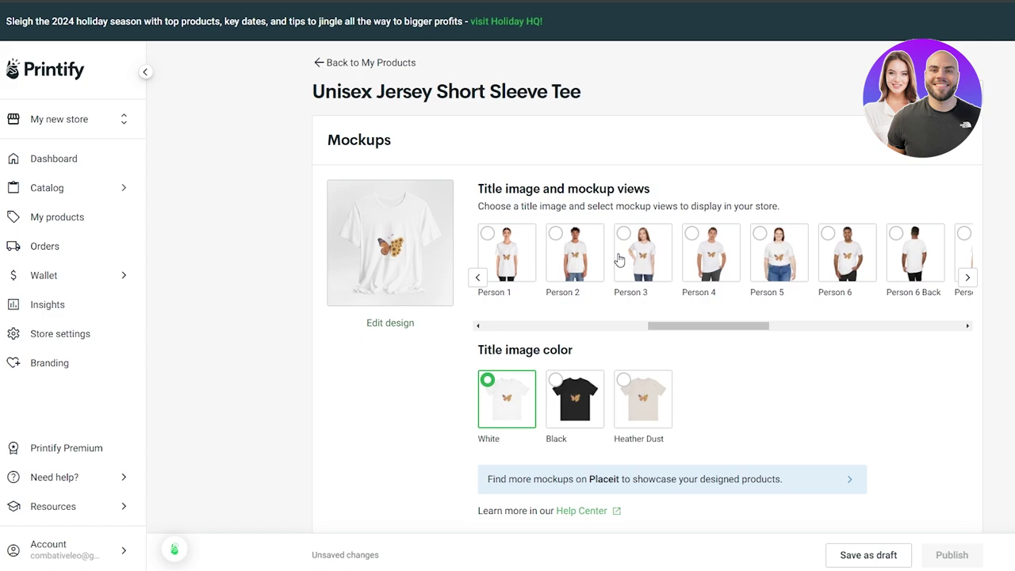
left_click(555, 233)
left_click(626, 236)
left_click(692, 235)
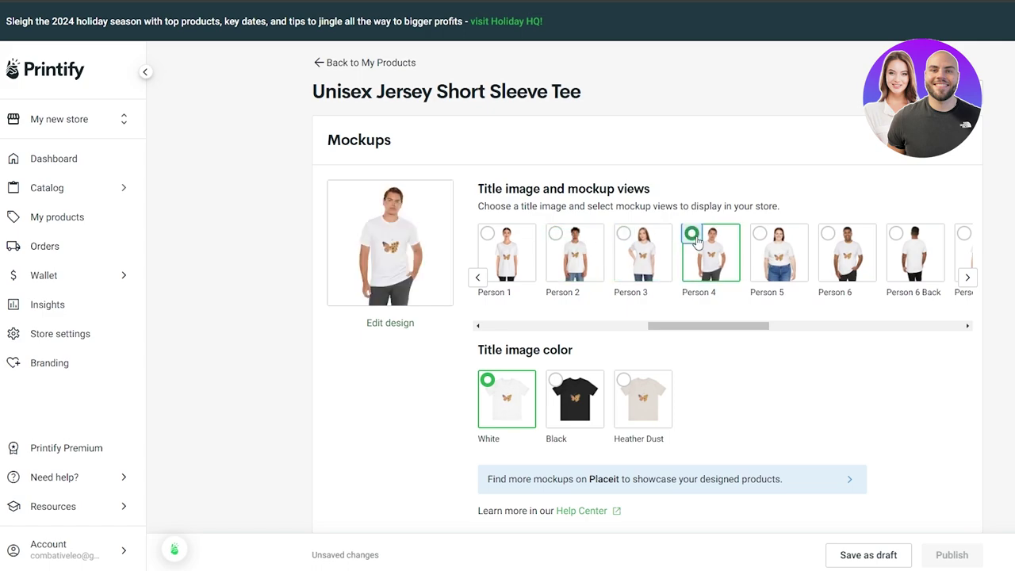
left_click_drag(700, 337, 578, 336)
left_click(696, 238)
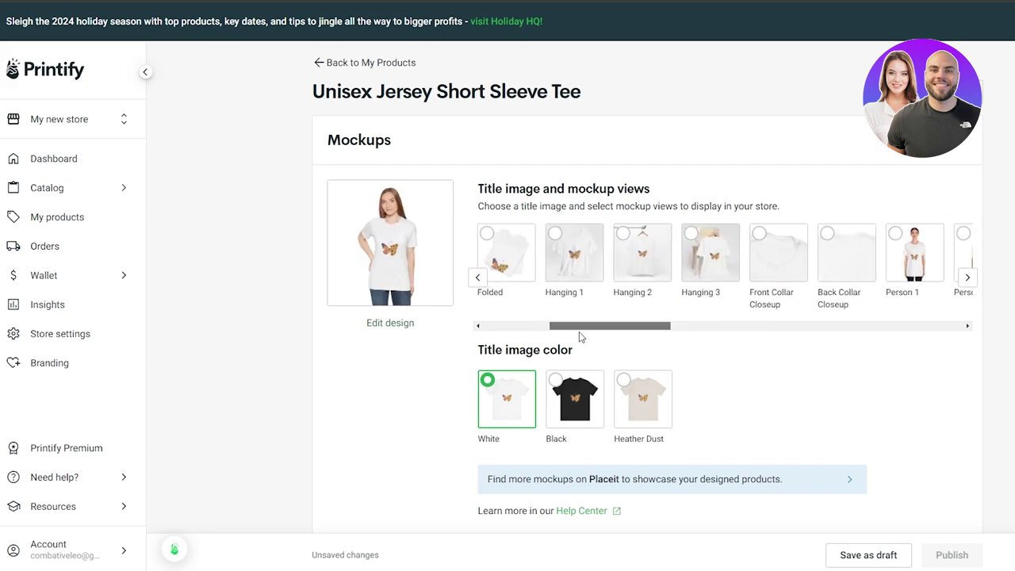
scroll(403, 351, "down", 4)
scroll(404, 340, "up", 4)
Preview Black and Heather Dust title colours, then set the title image colour back to White
left_click(574, 399)
left_click(642, 399)
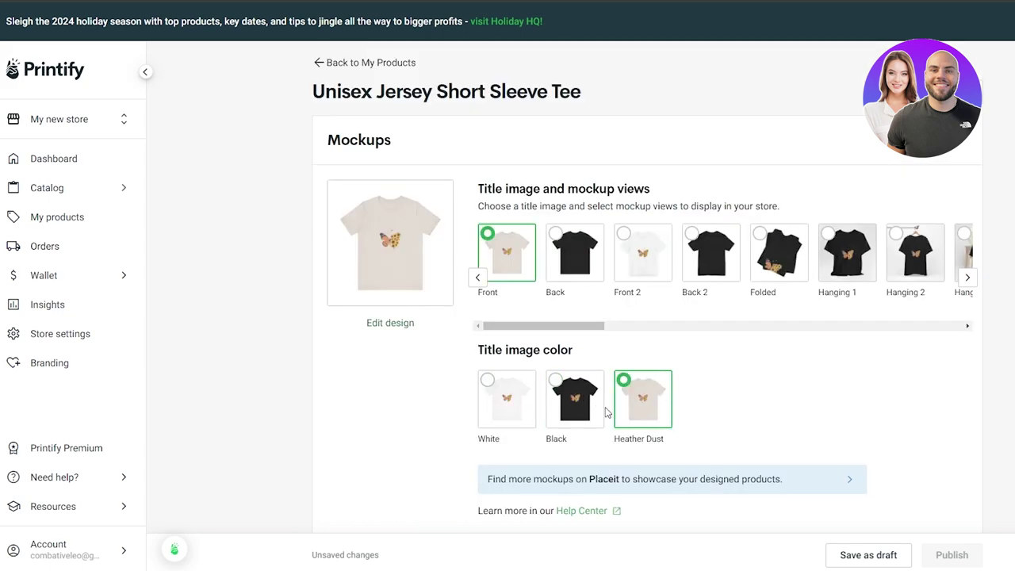
scroll(623, 267, "down", 2)
scroll(656, 248, "up", 2)
scroll(657, 248, "down", 2)
scroll(677, 236, "up", 2)
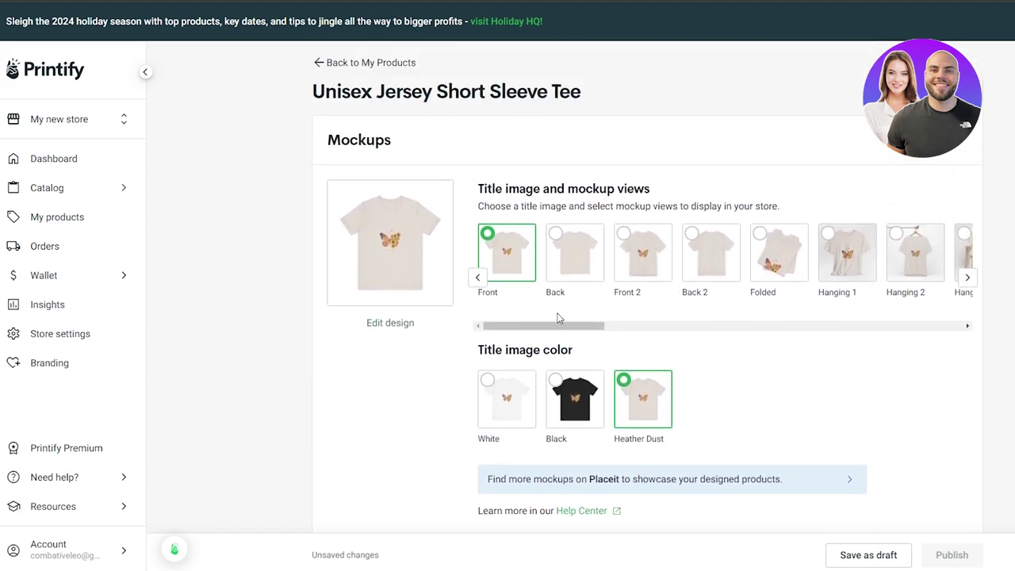
left_click_drag(564, 326, 506, 354)
left_click(512, 398)
Tick 'Add size table to description' below the tee's title and description
scroll(476, 373, "down", 5)
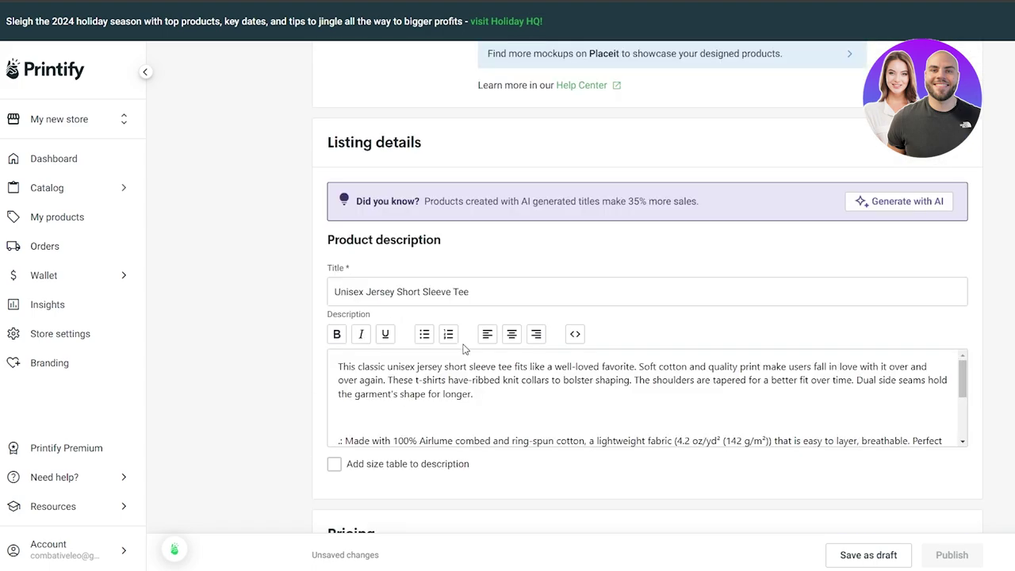
scroll(430, 285, "down", 2)
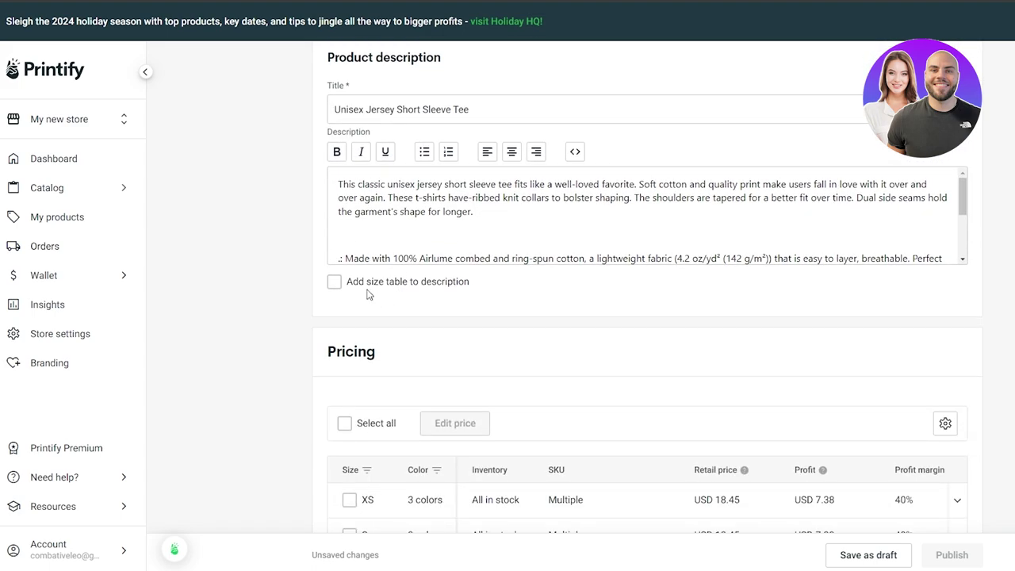
triple_click(357, 111)
scroll(341, 262, "down", 5)
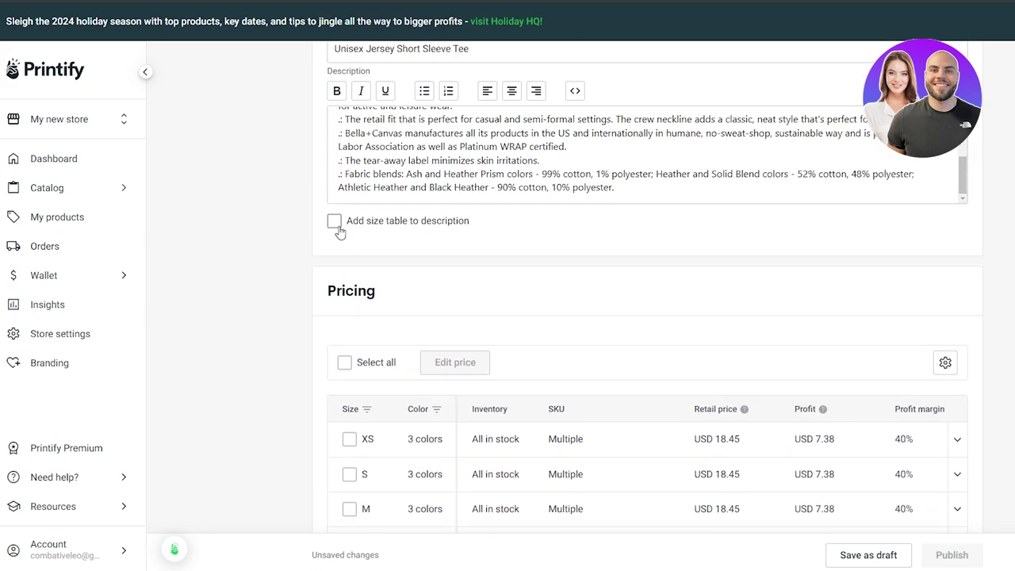
left_click(334, 281)
scroll(381, 172, "up", 5)
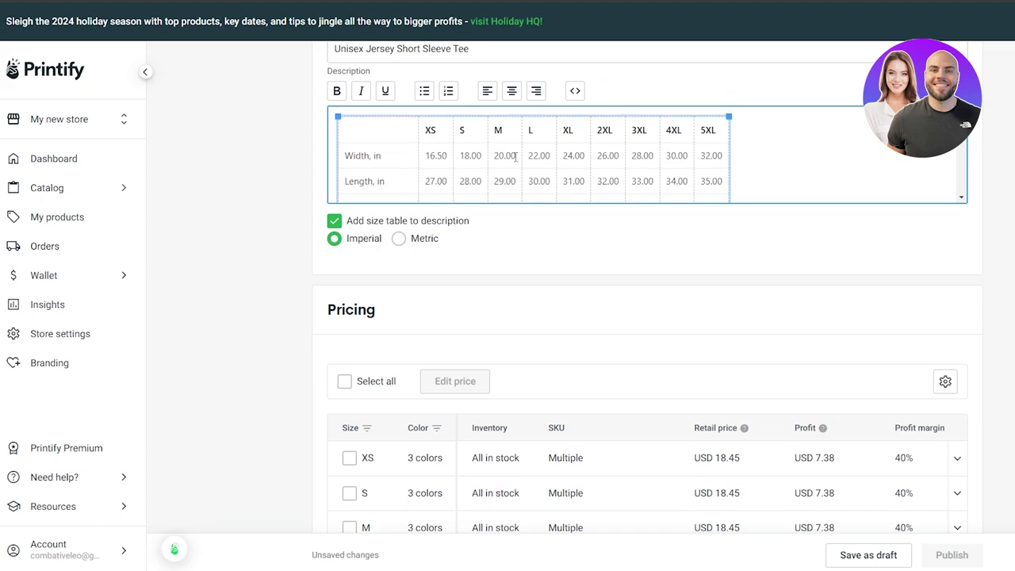
Select the S, M, L and XL pricing rows and scroll down to Publishing settings
scroll(741, 396, "down", 2)
scroll(741, 392, "down", 3)
scroll(272, 426, "down", 6)
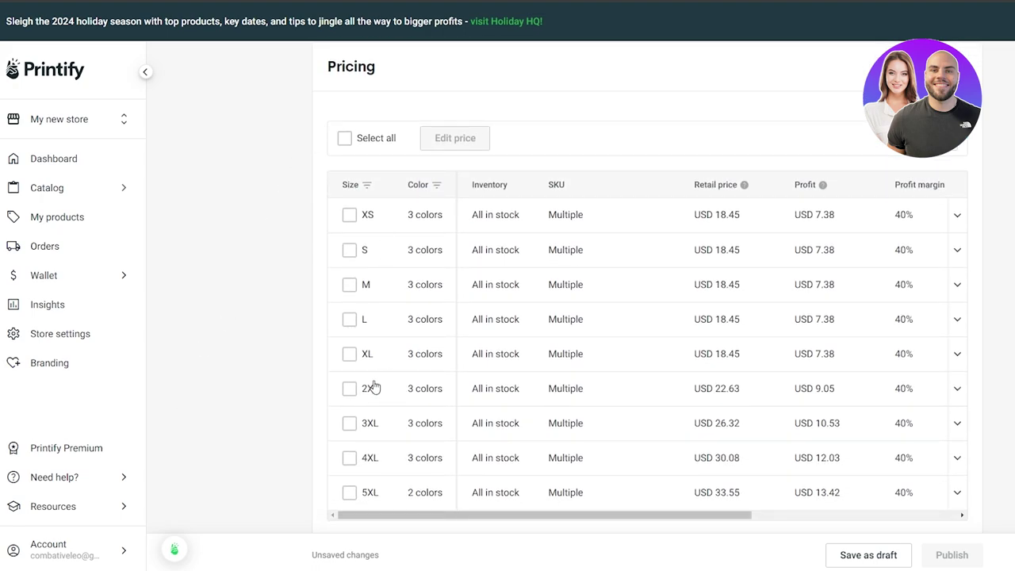
scroll(348, 272, "down", 1)
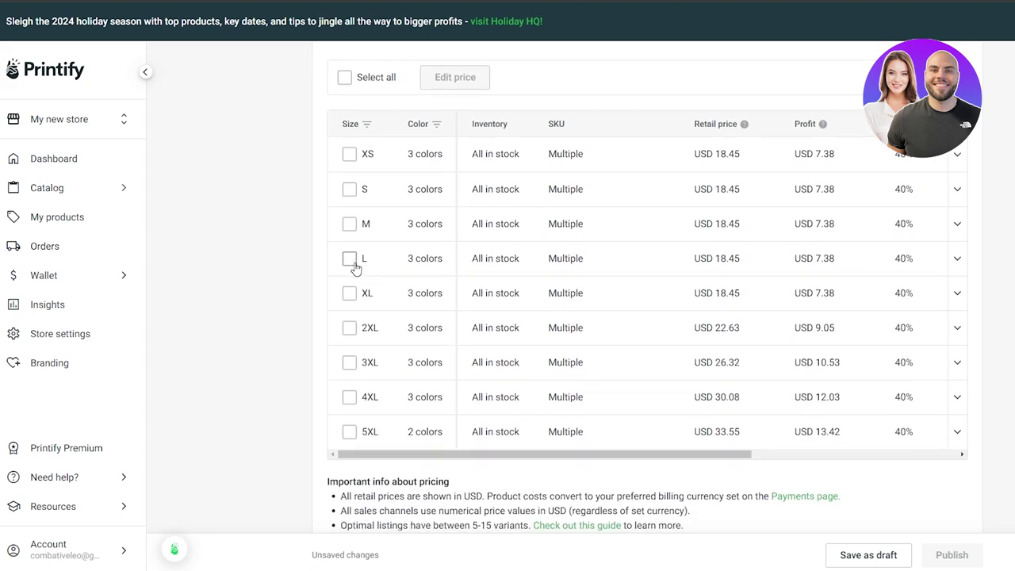
left_click(349, 190)
left_click(349, 224)
left_click(350, 259)
left_click(349, 294)
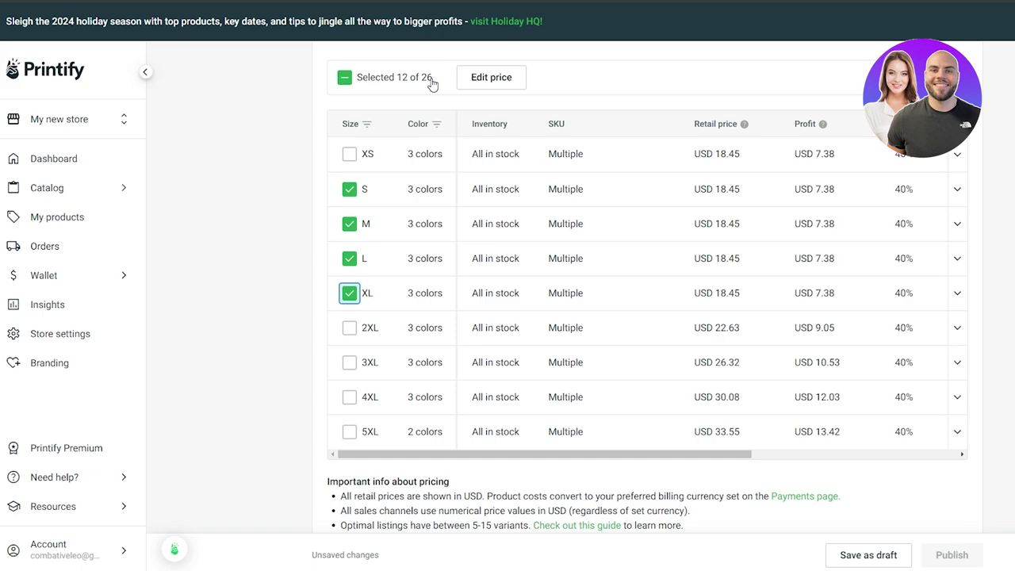
left_click_drag(736, 454, 855, 460)
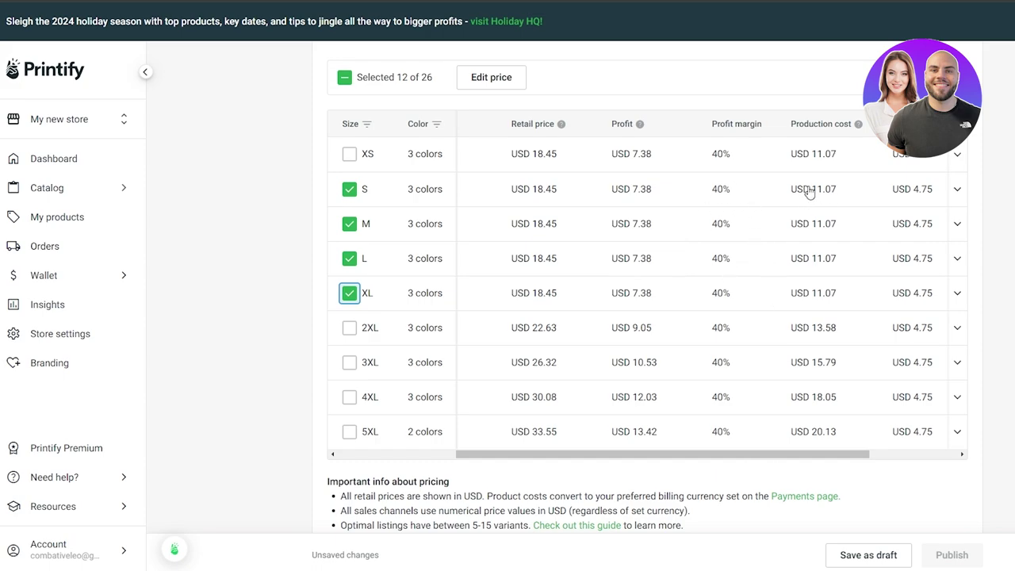
left_click_drag(774, 453, 656, 453)
scroll(242, 392, "down", 3)
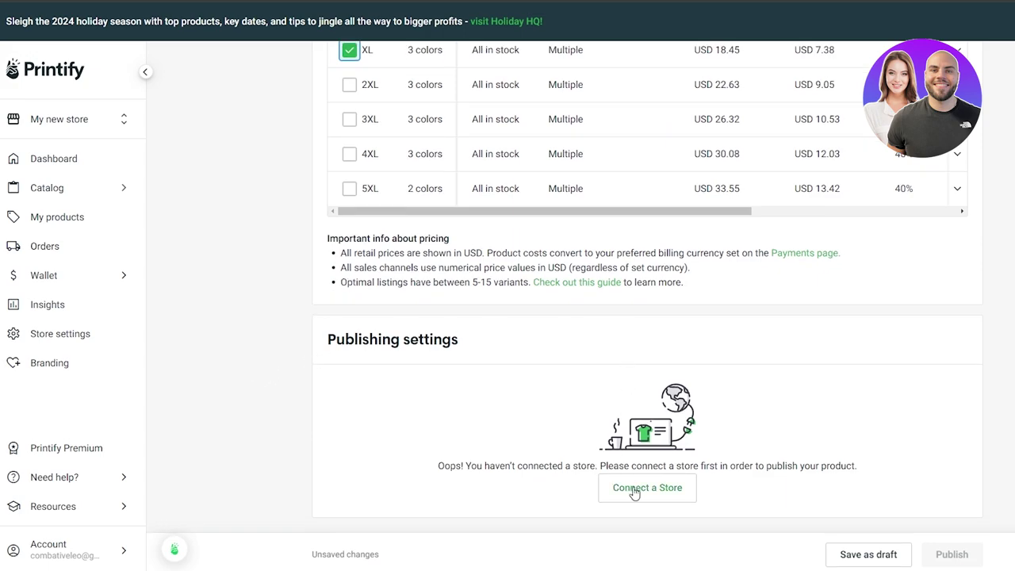
Check the store list, then start connecting My new store to a sales channel
left_click(120, 129)
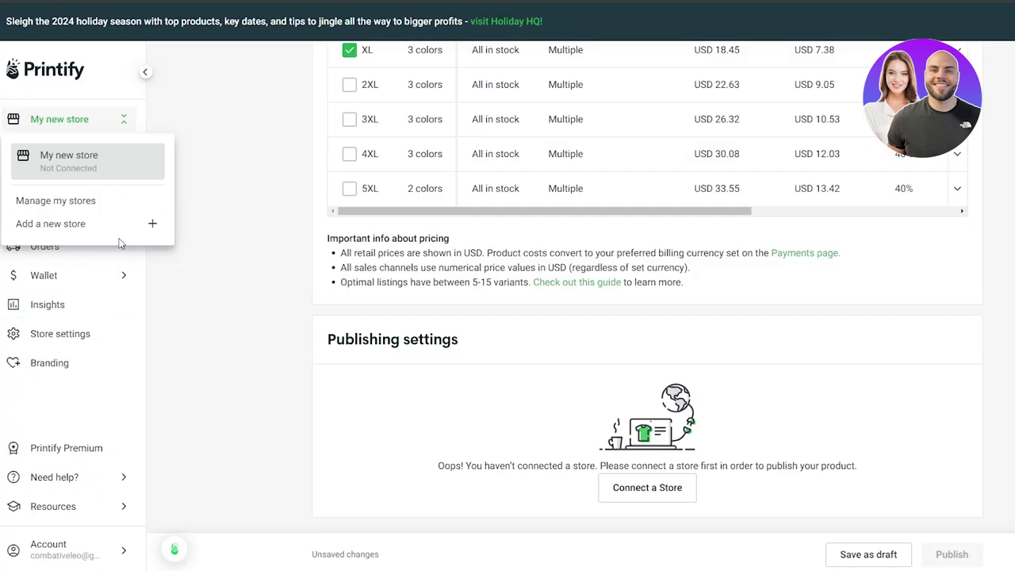
left_click(270, 299)
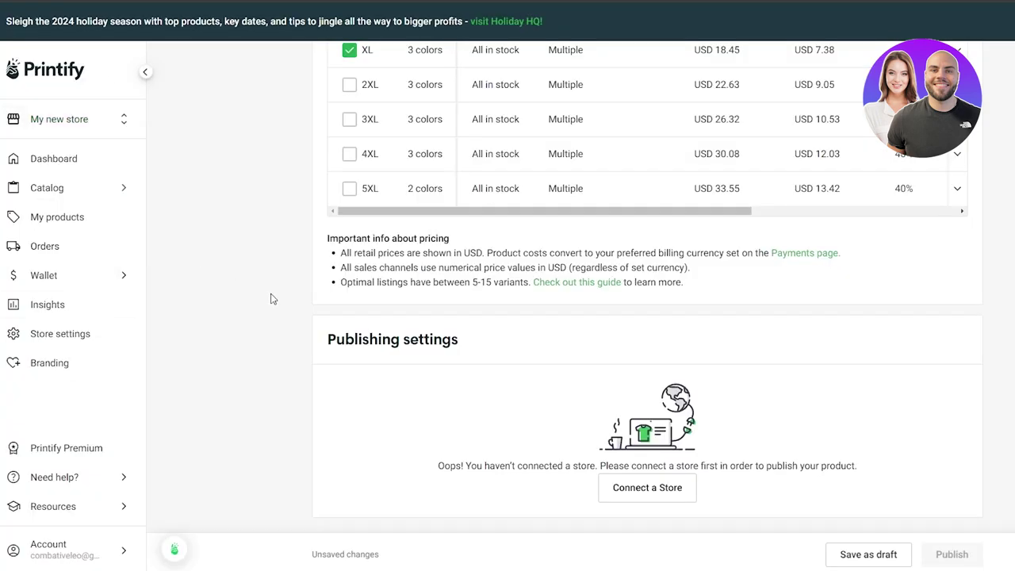
left_click(643, 493)
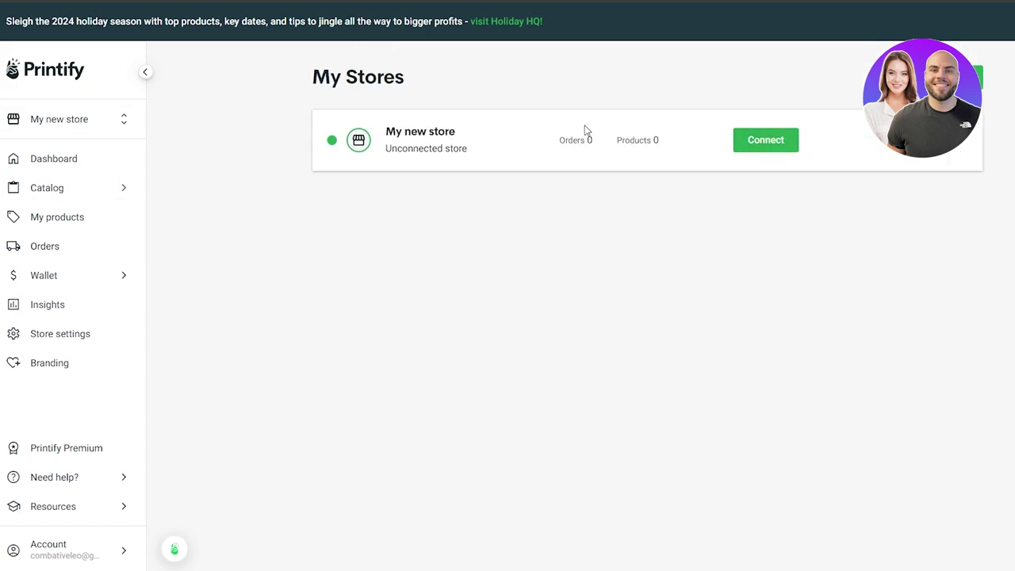
left_click(770, 140)
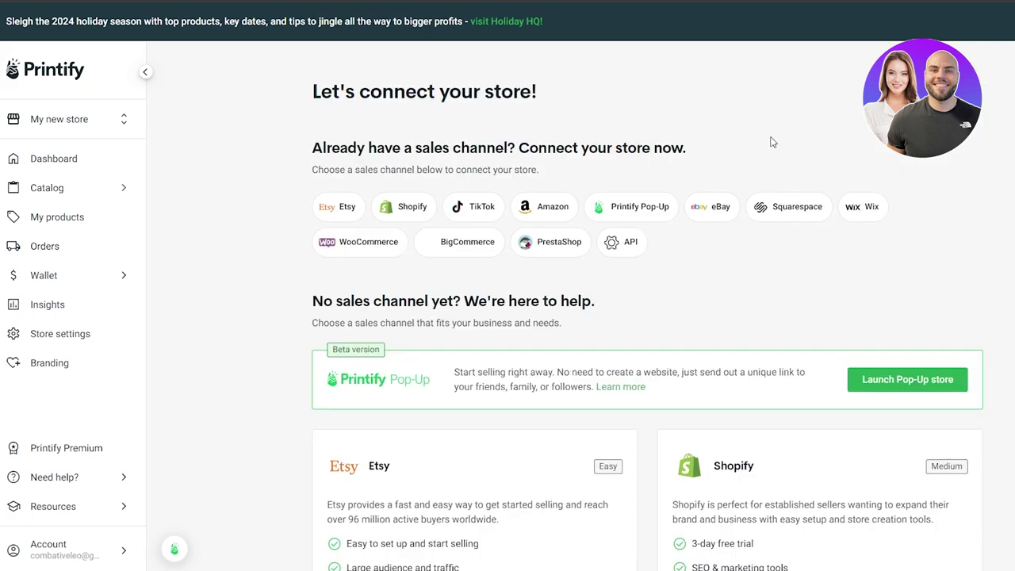
Choose Shopify, paste the myshopify store address, connect, and reload My Stores
scroll(777, 238, "down", 4)
left_click(729, 322)
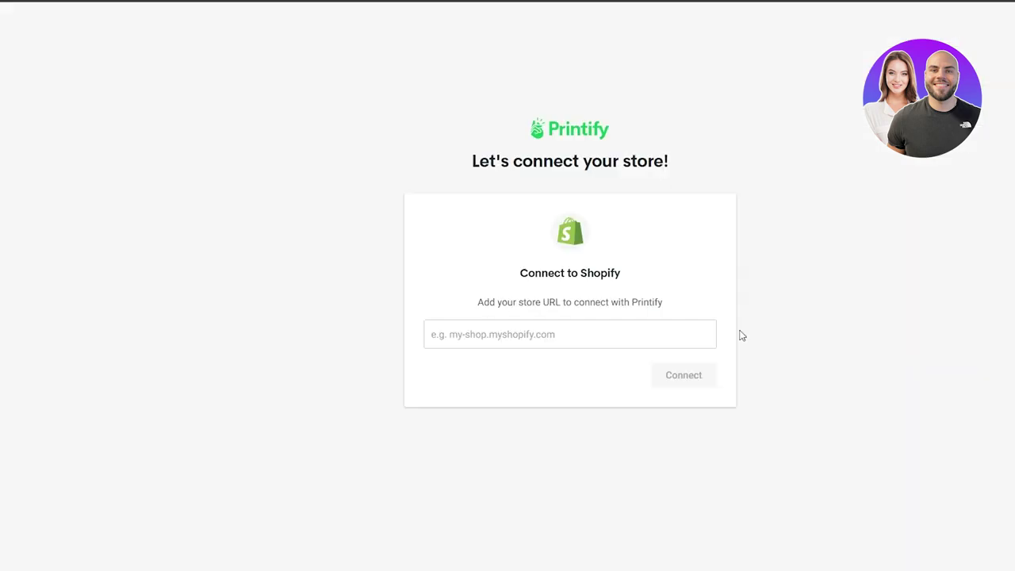
left_click(550, 342)
right_click(550, 342)
left_click(610, 177)
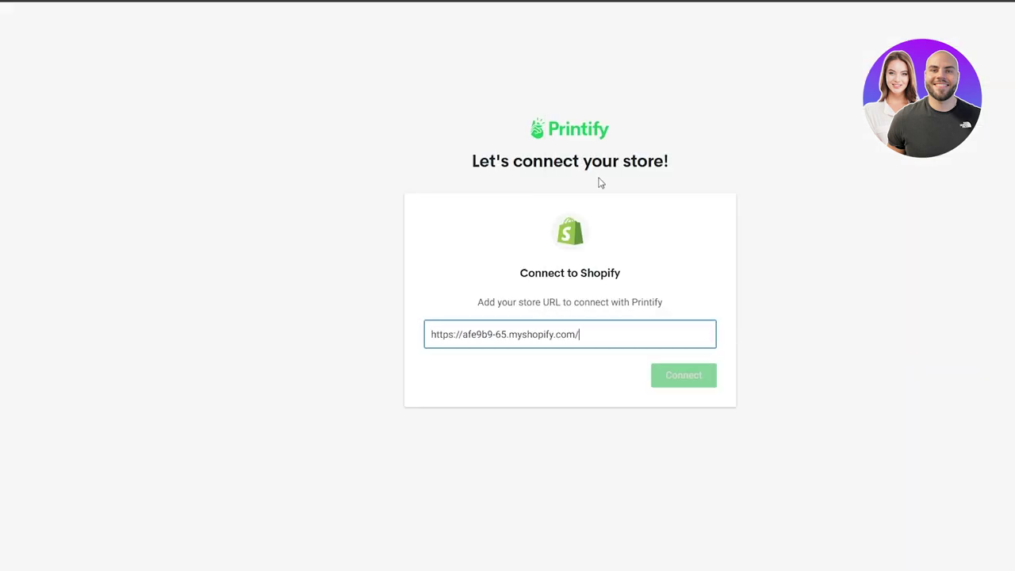
left_click(708, 380)
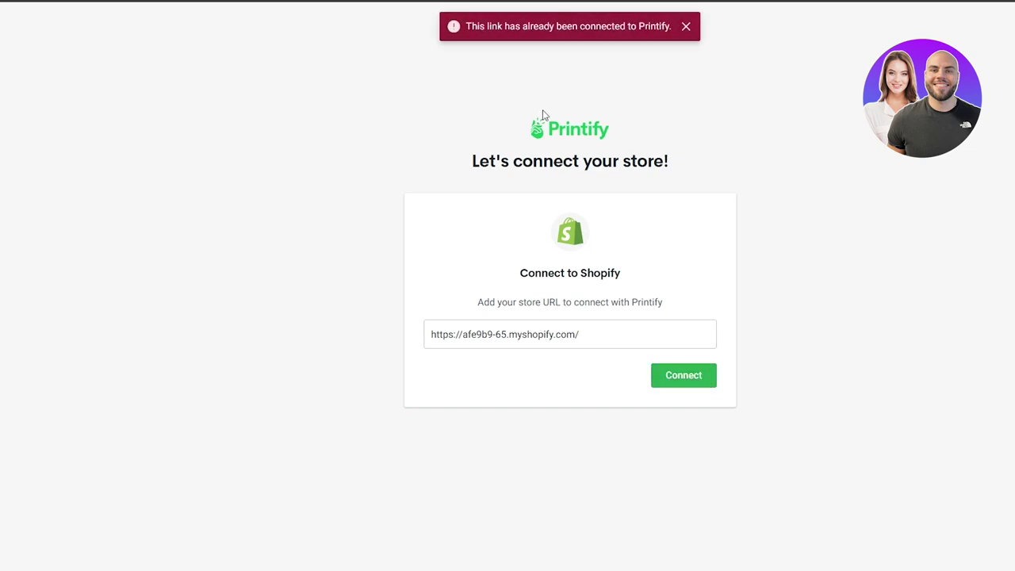
left_click(689, 34)
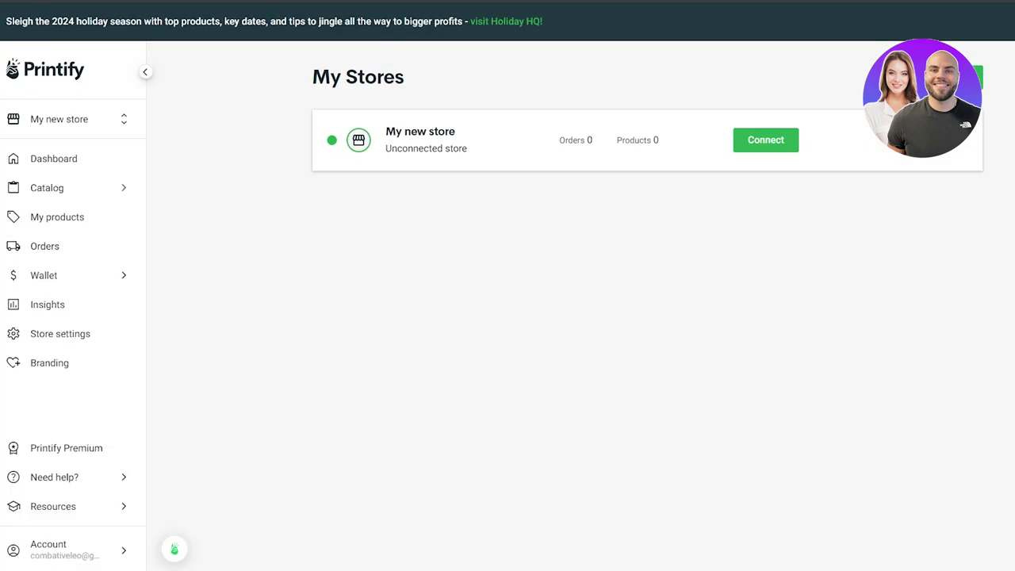
left_click(38, 68)
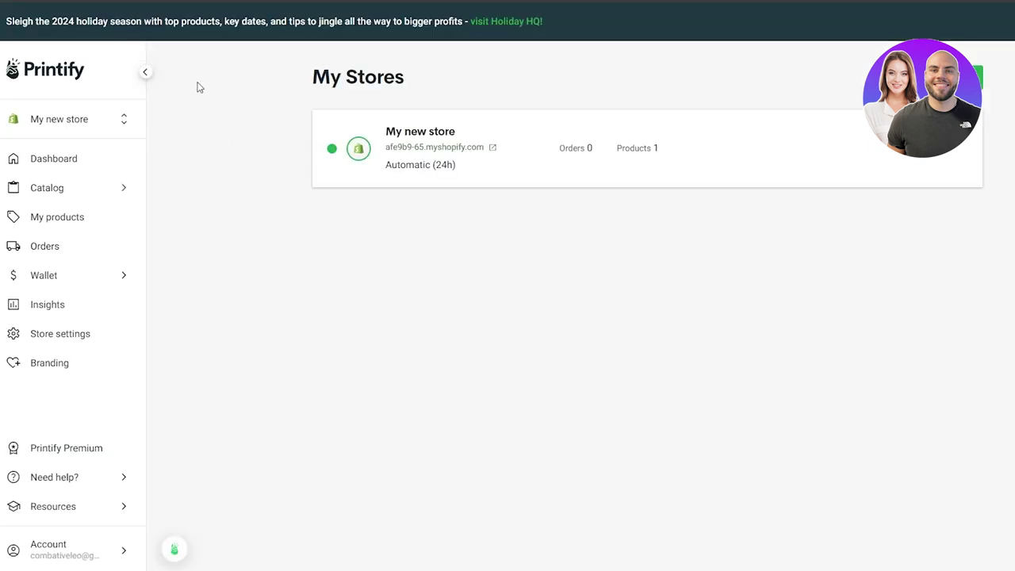
Note the store's 1 product, then open and reload Shopify's Products page
left_click_drag(624, 149, 662, 156)
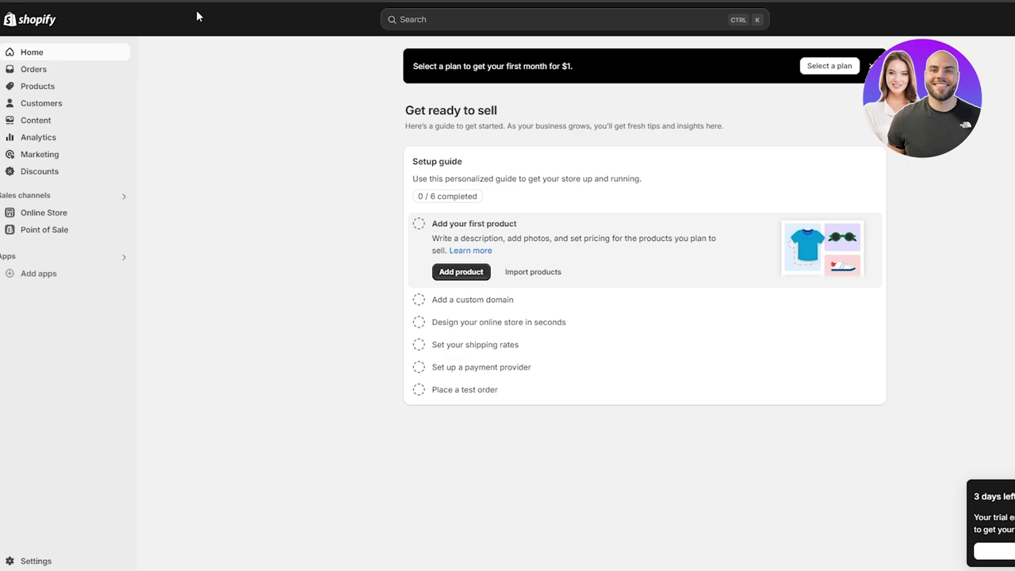
left_click(61, 88)
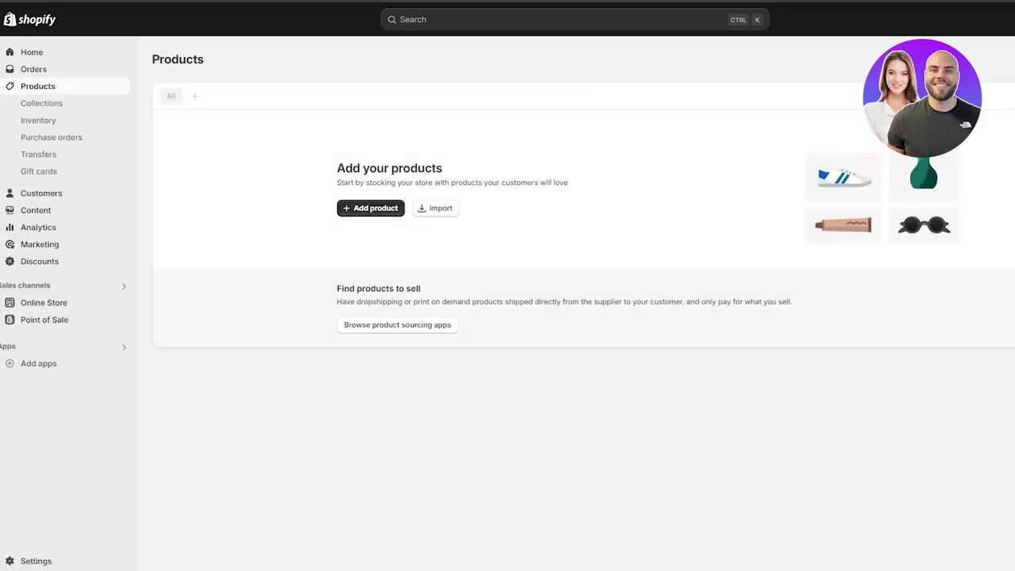
key("F5")
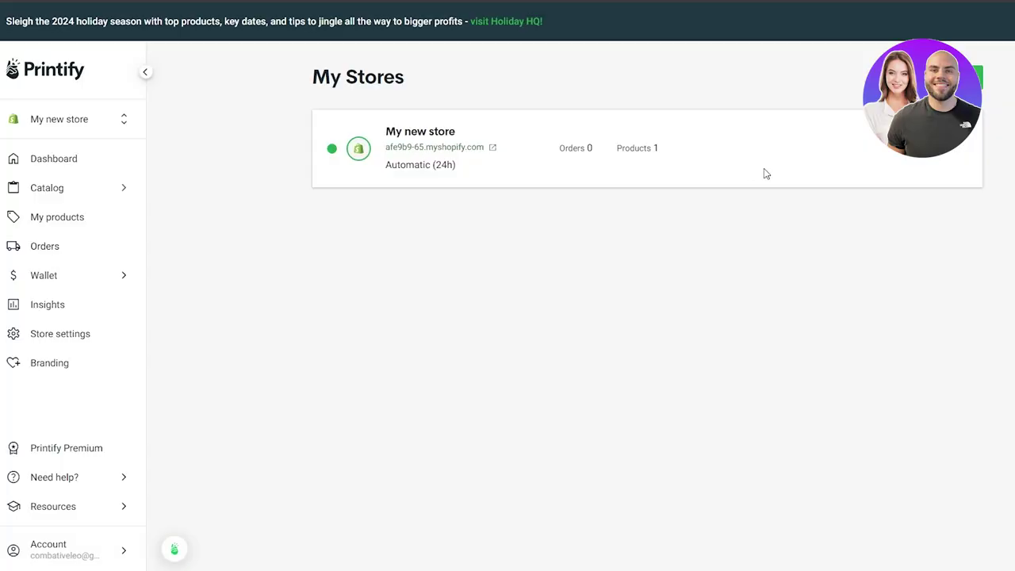
Open the Unisex Jersey Short Sleeve Tee and tick sizes S, M, L and XL in Pricing
left_click(57, 217)
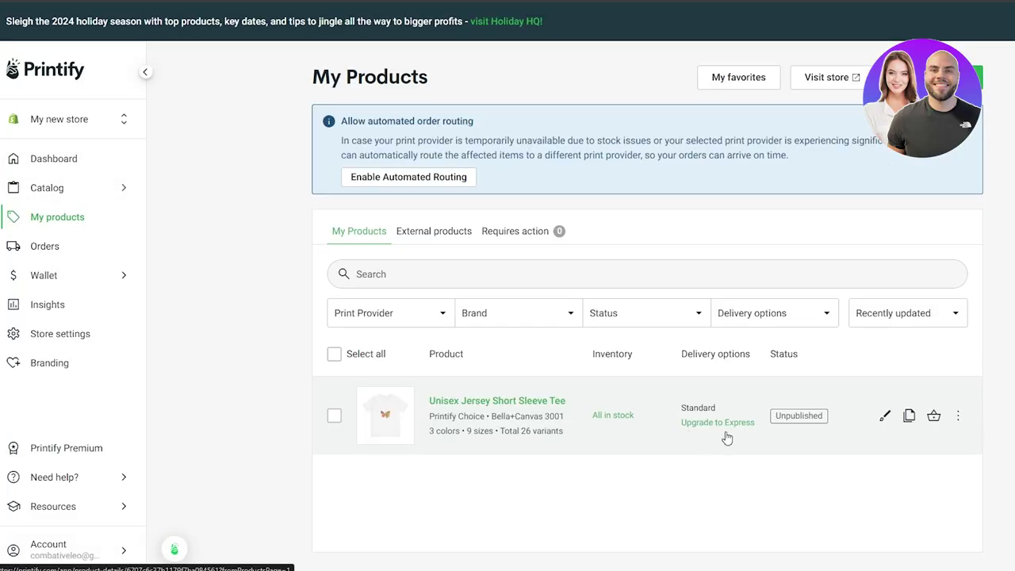
left_click(728, 436)
scroll(456, 349, "down", 20)
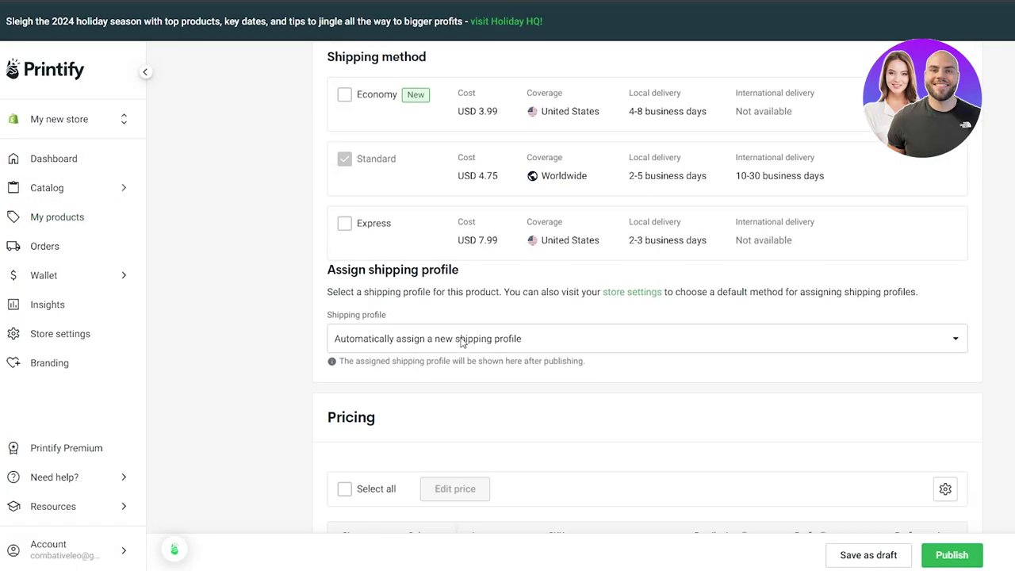
scroll(462, 340, "up", 5)
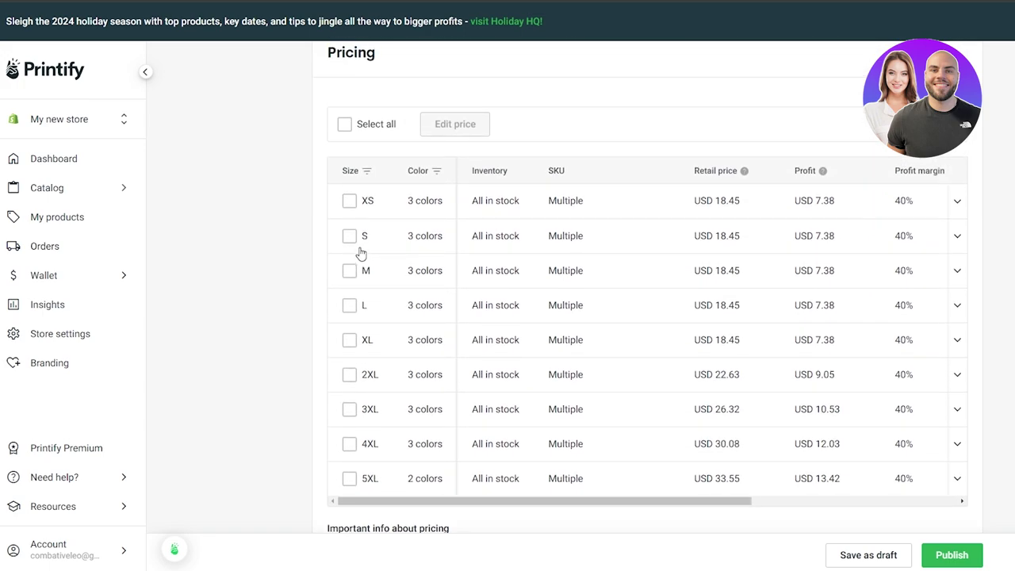
left_click(349, 235)
left_click(349, 271)
left_click(355, 304)
left_click(349, 305)
left_click(349, 339)
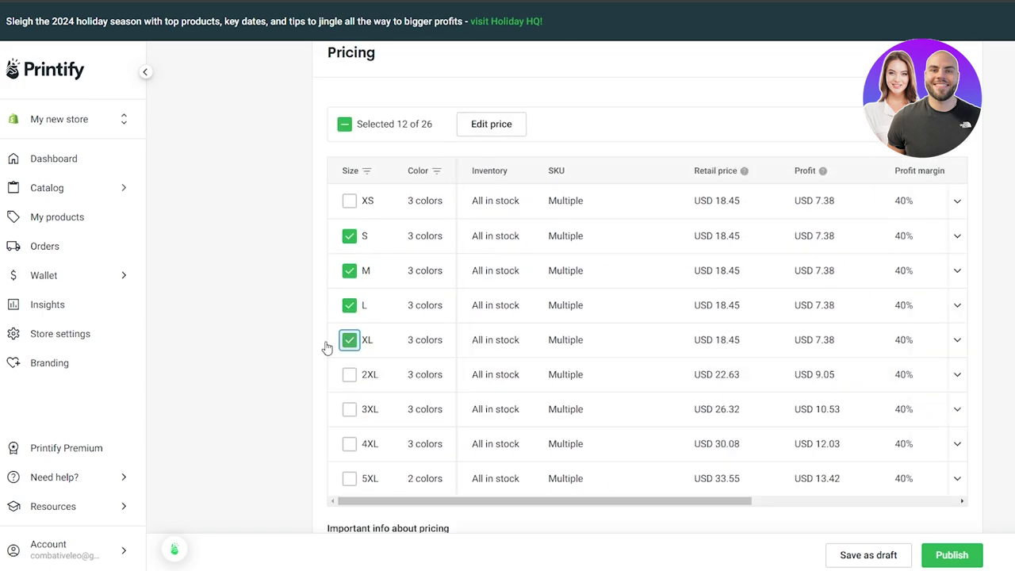
Review the publishing settings and publish the tee to the Shopify store
scroll(318, 344, "down", 5)
scroll(452, 285, "down", 3)
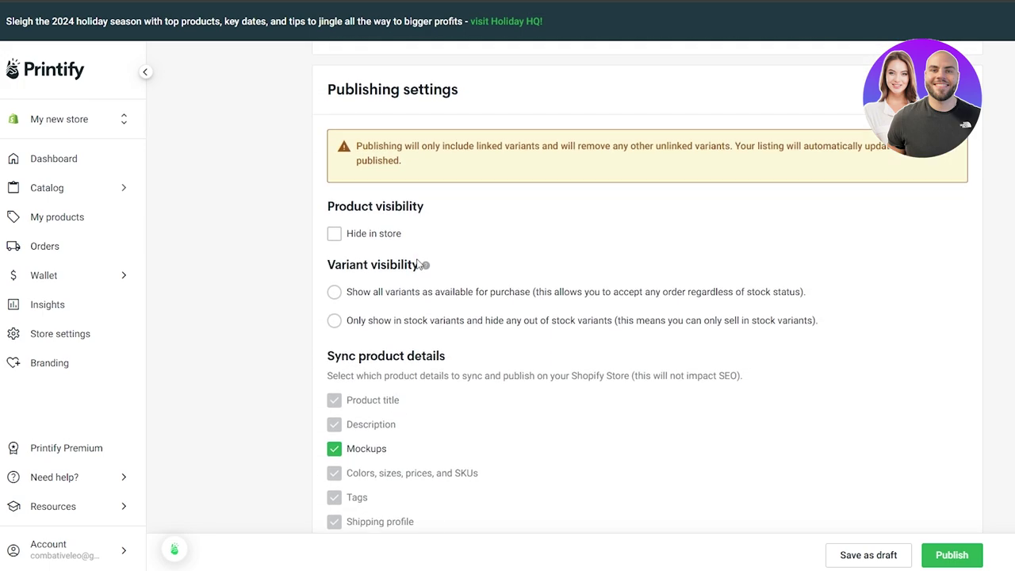
scroll(398, 297, "up", 1)
scroll(396, 294, "down", 1)
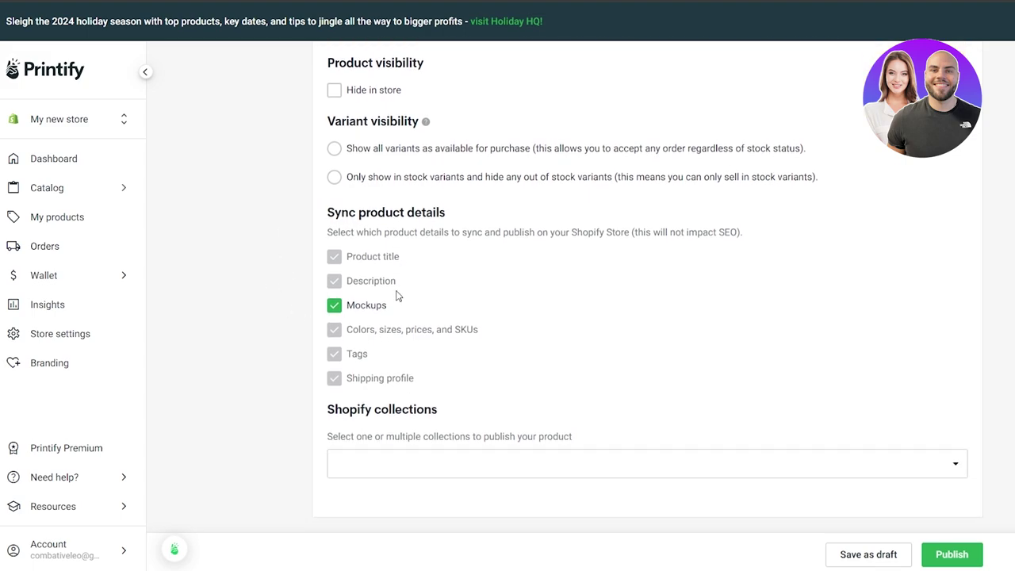
scroll(523, 512, "up", 5)
scroll(478, 319, "up", 3)
scroll(573, 462, "down", 5)
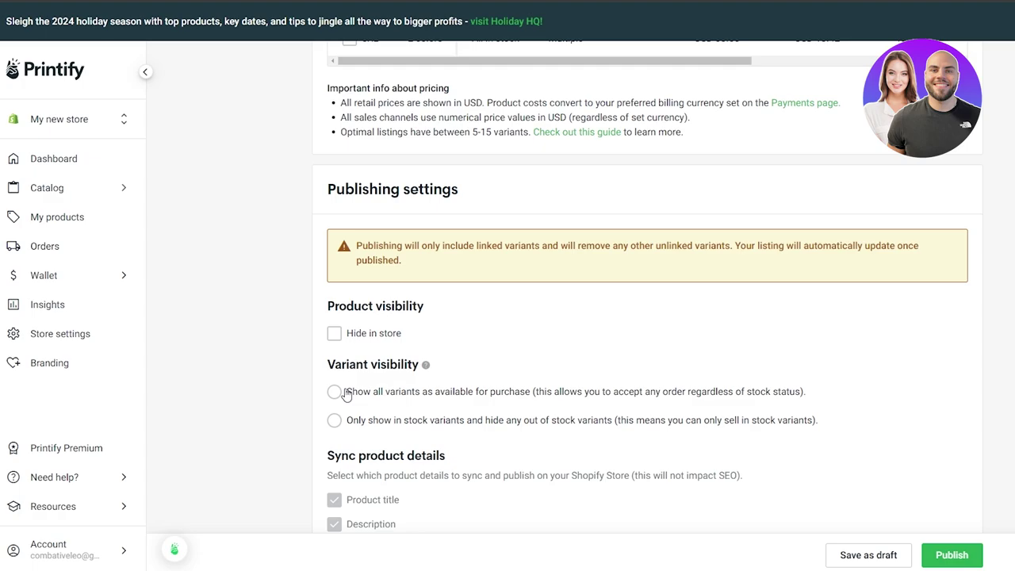
scroll(346, 395, "down", 2)
scroll(817, 469, "down", 2)
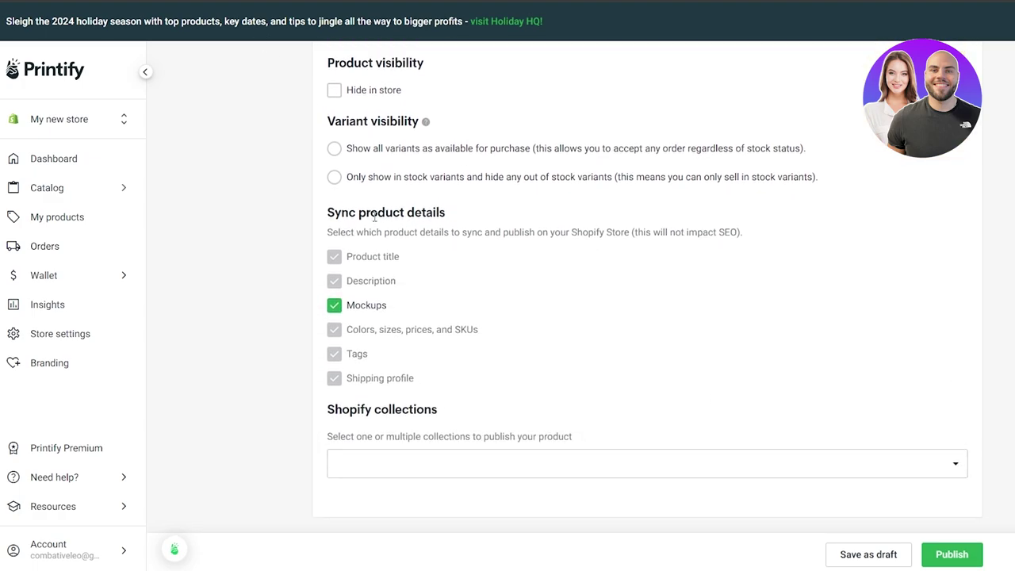
scroll(482, 201, "up", 10)
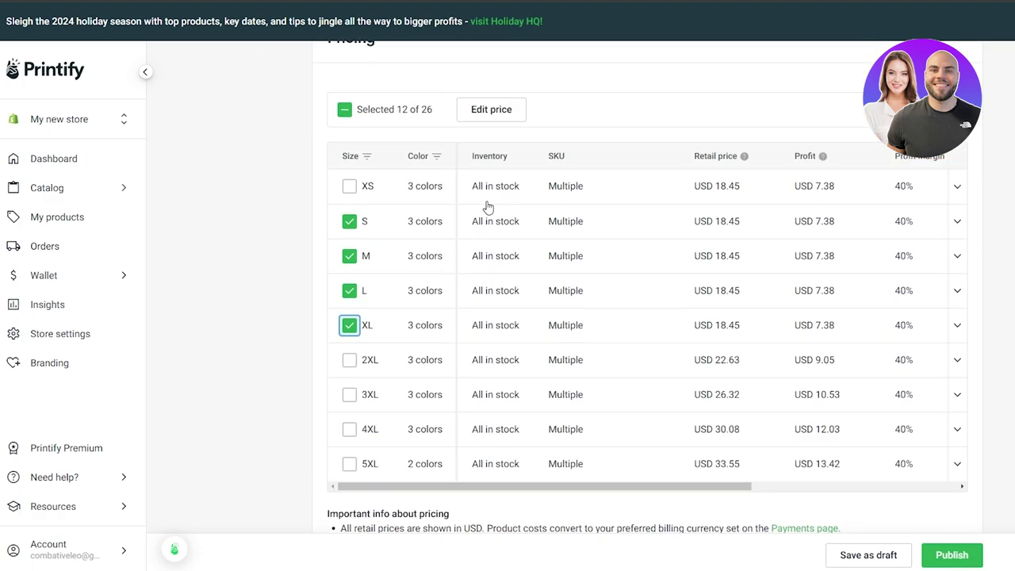
scroll(487, 206, "down", 5)
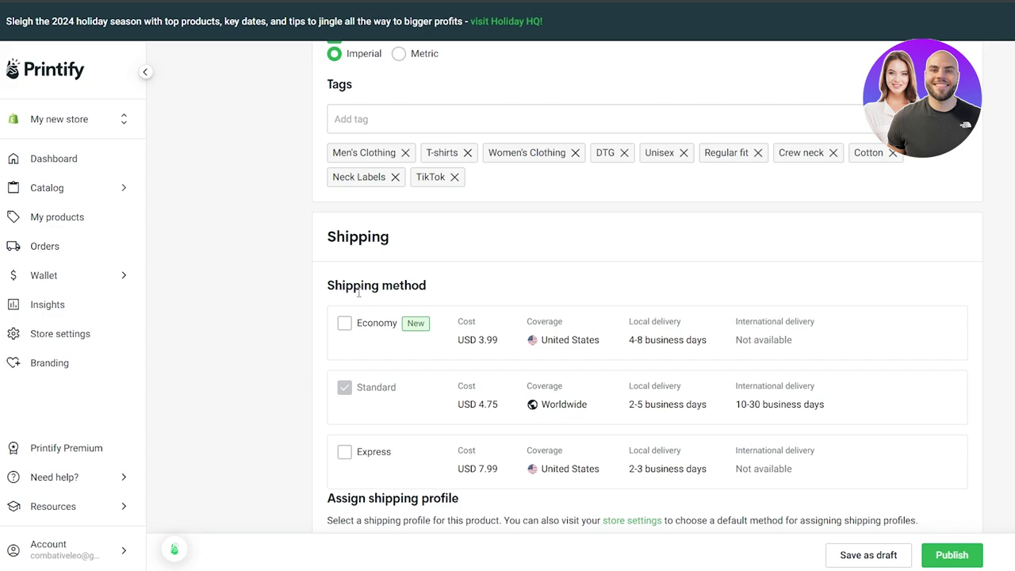
left_click_drag(359, 292, 425, 304)
scroll(320, 282, "down", 1)
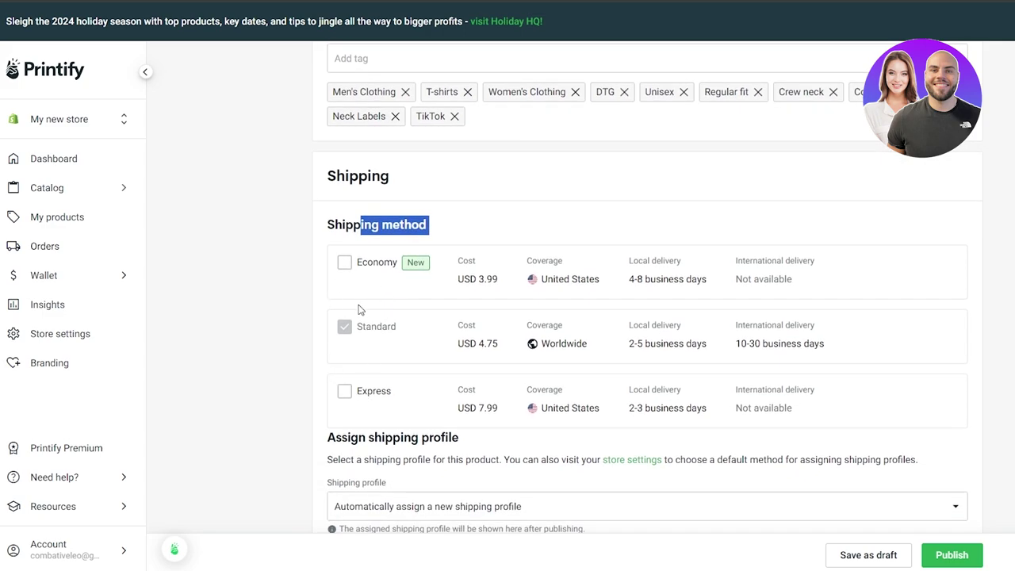
scroll(356, 317, "down", 10)
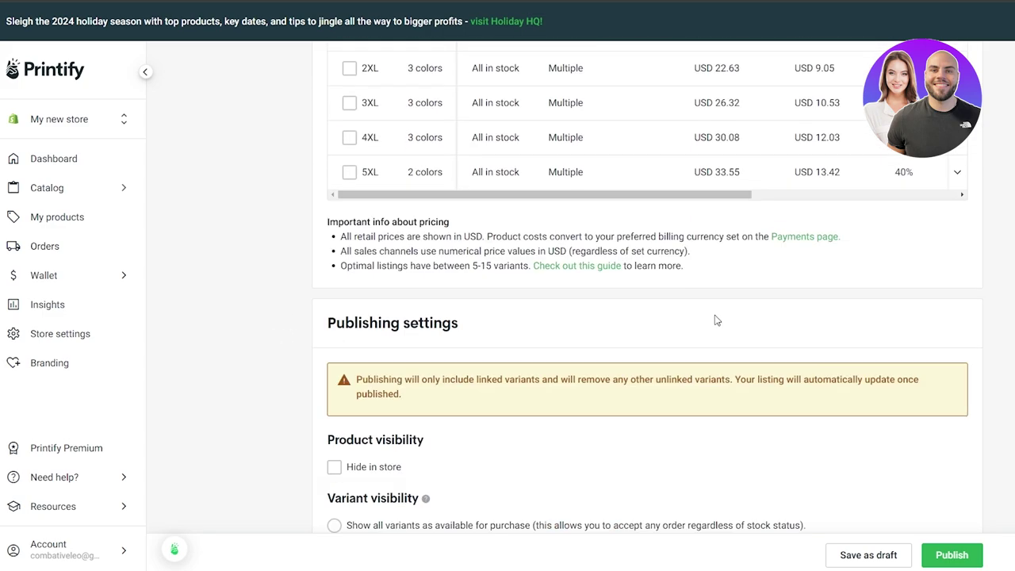
left_click(971, 553)
left_click_drag(115, 150, 713, 170)
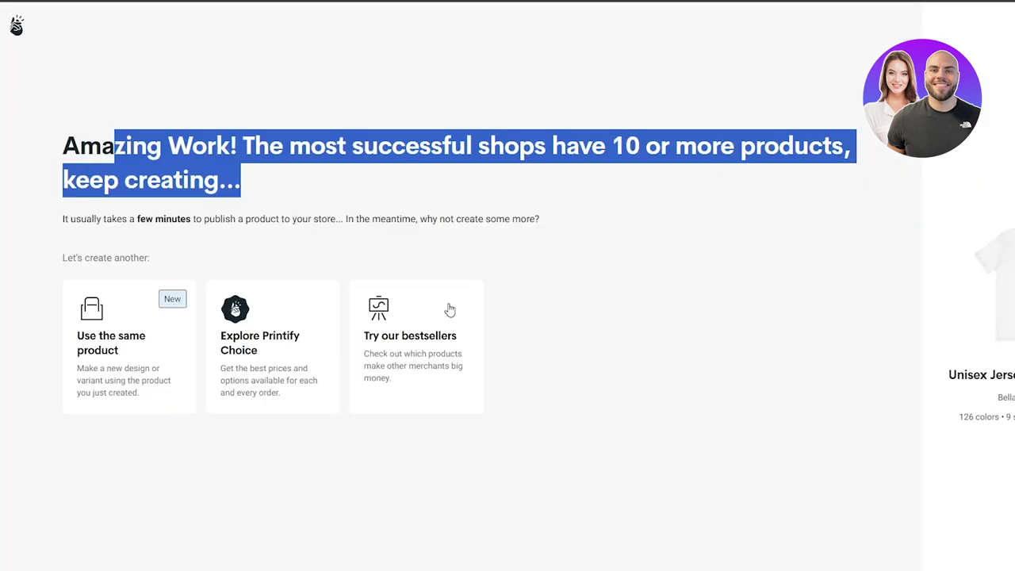
left_click(173, 221)
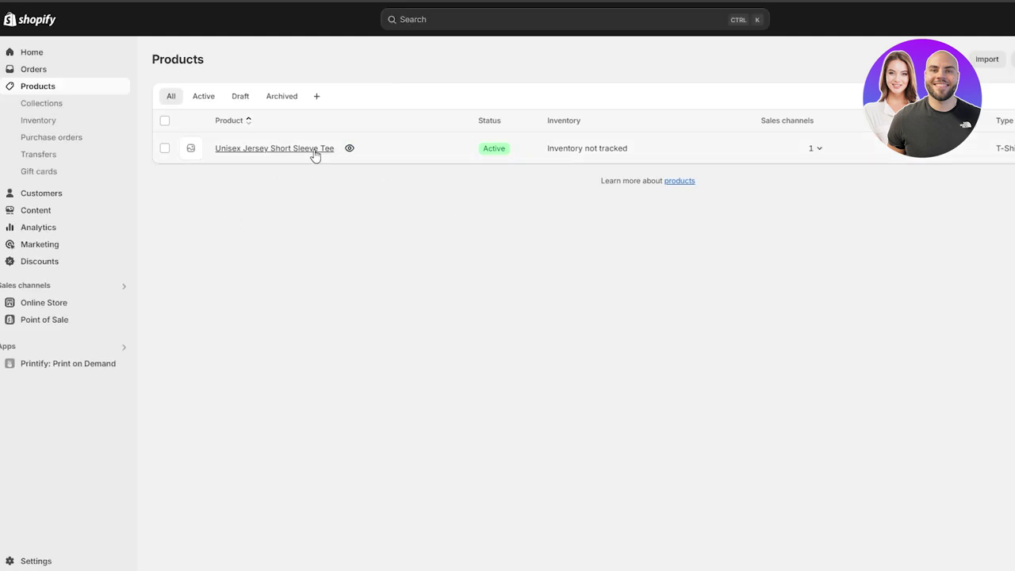
left_click(288, 153)
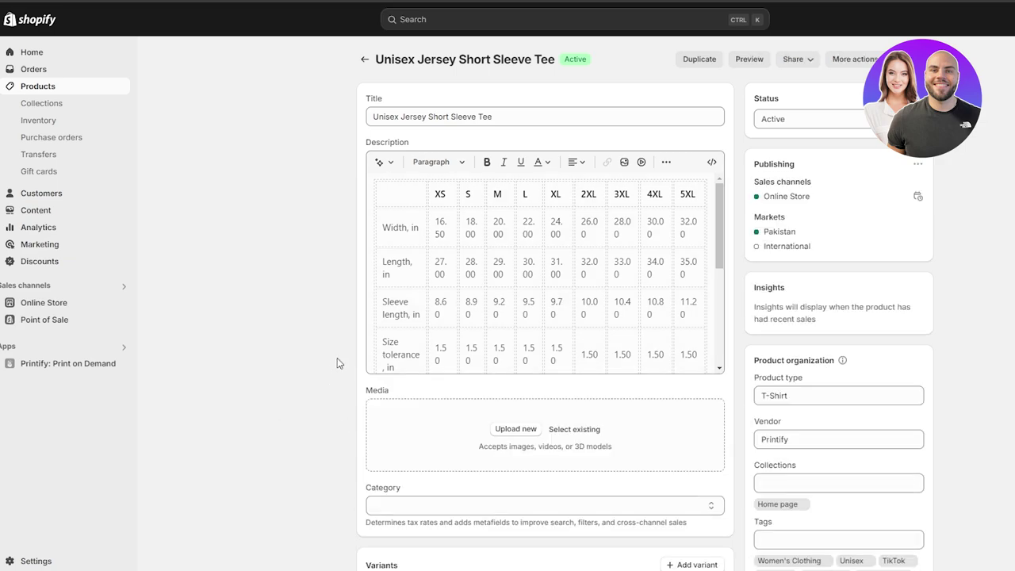
scroll(550, 270, "down", 5)
scroll(550, 278, "up", 5)
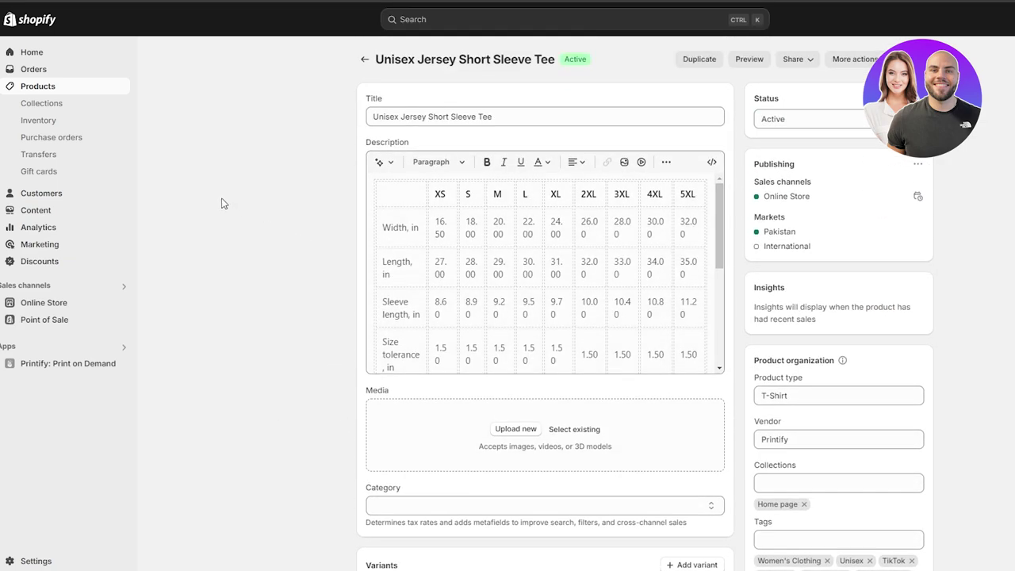